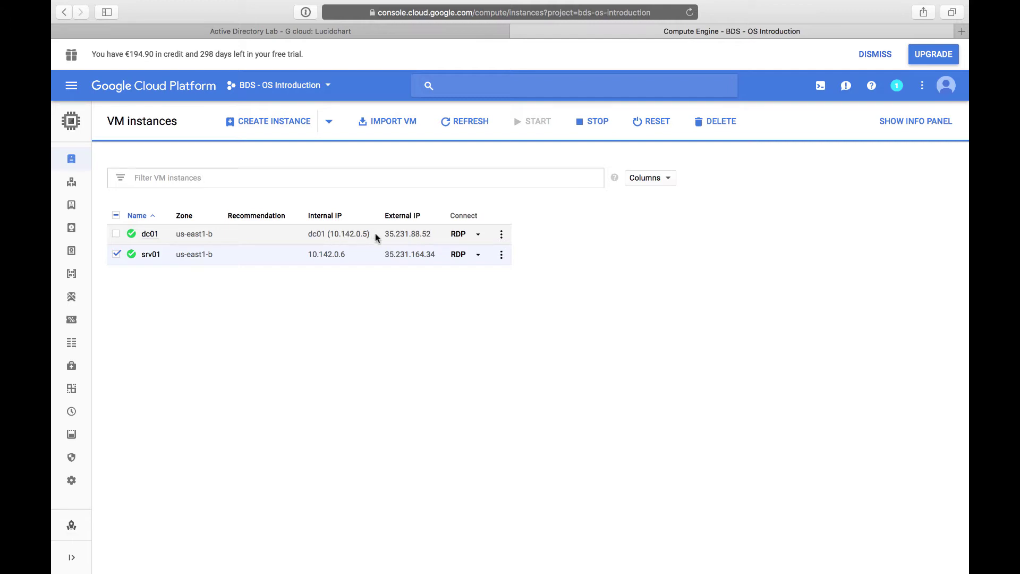
- Switch to the dc01 remote desktop and set up a role-based Add Roles and Features installation targeting dc01 from the server pool
{"action": "key", "text": "ctrl+Right"}
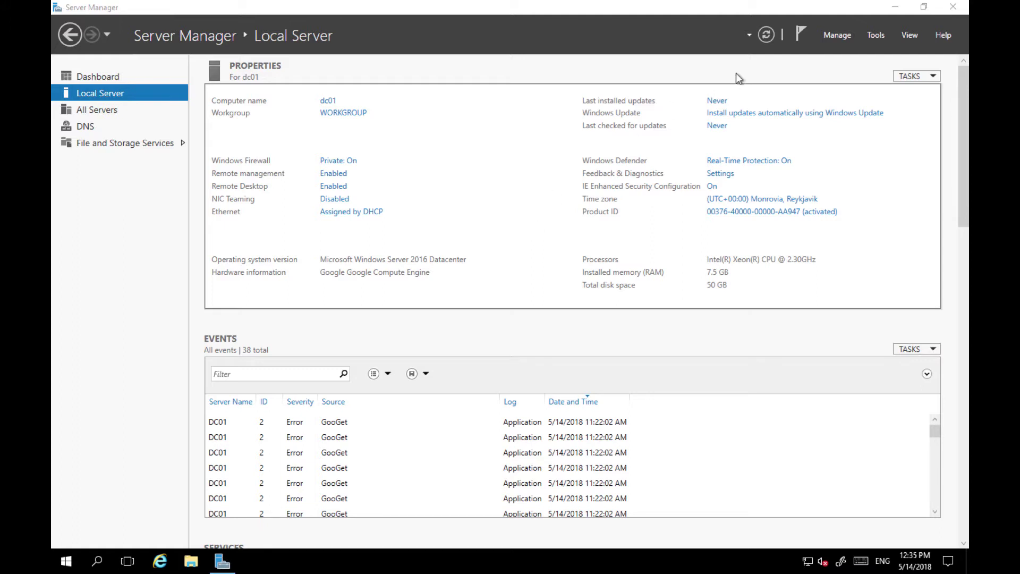
{"action": "left_click", "coordinate": [835, 39]}
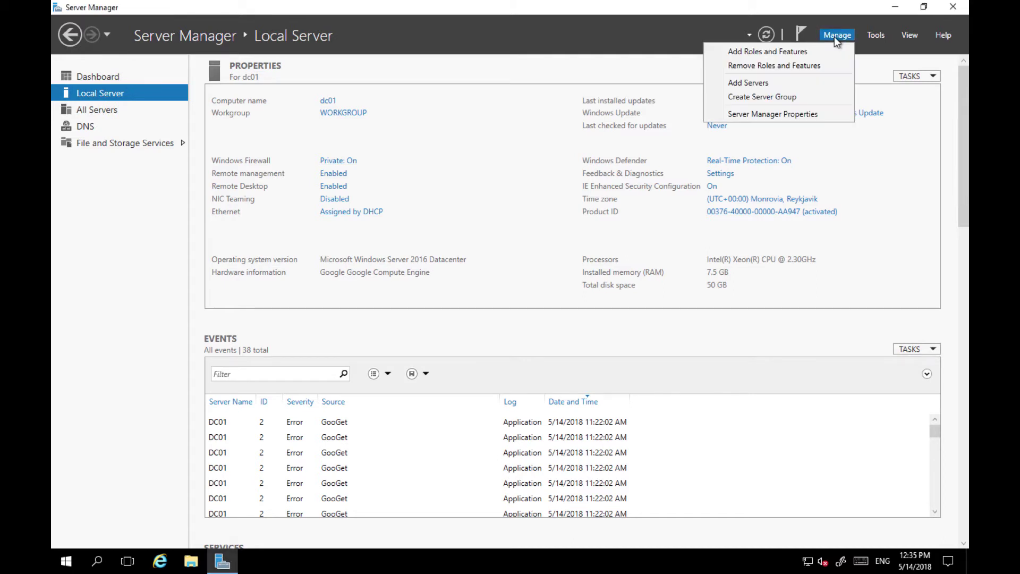
{"action": "left_click", "coordinate": [790, 50]}
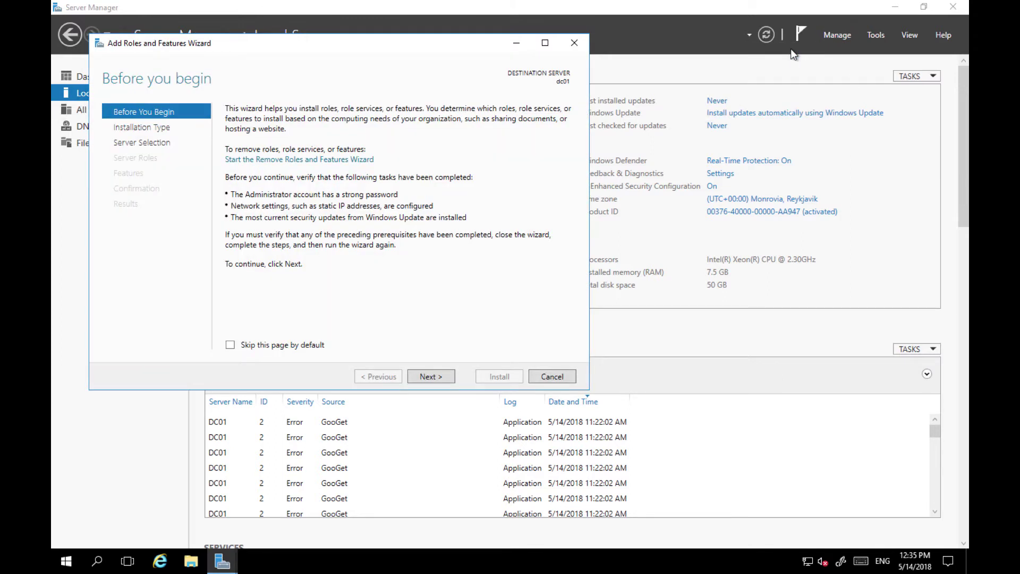
{"action": "left_click", "coordinate": [434, 374]}
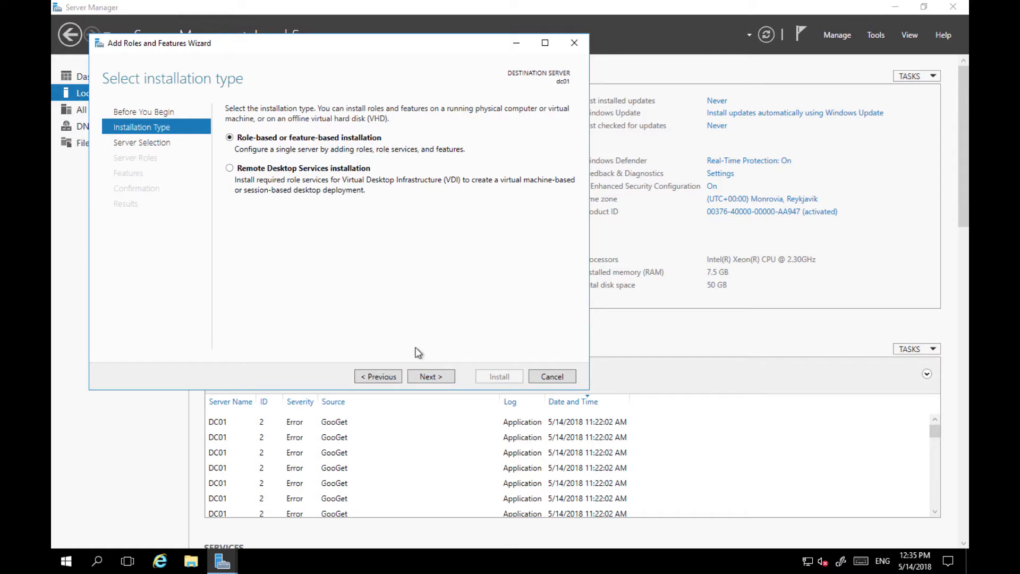
{"action": "left_click", "coordinate": [435, 376]}
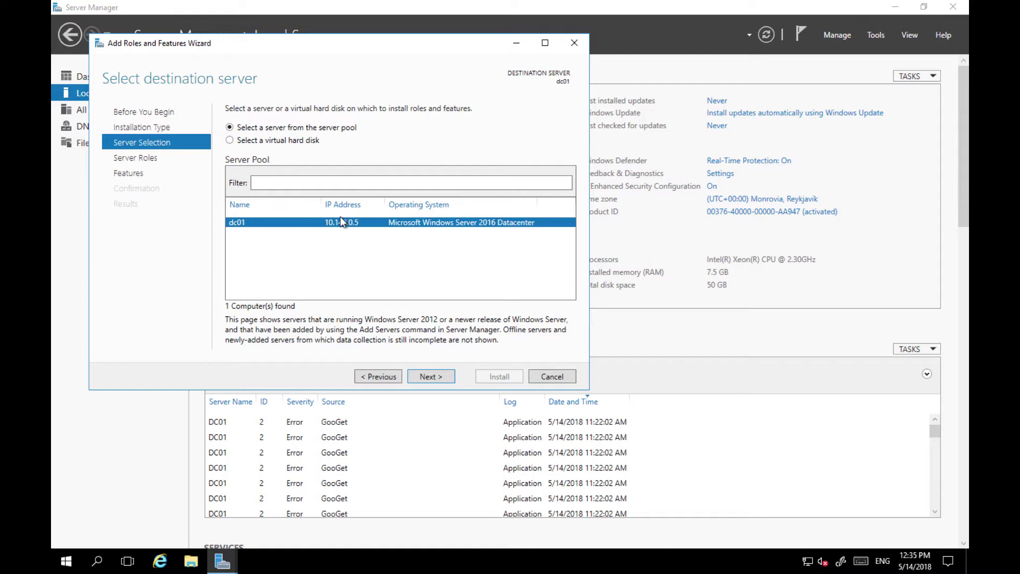
{"action": "left_click", "coordinate": [427, 376]}
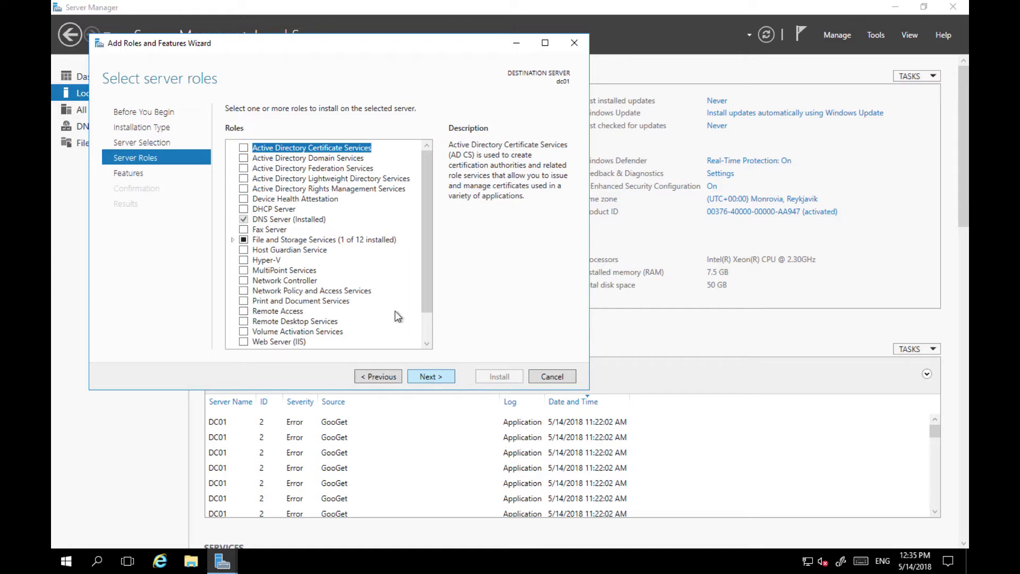
- Select the Active Directory Domain Services role with its required features, keep the other feature defaults, and start the installation
{"action": "left_click", "coordinate": [243, 158]}
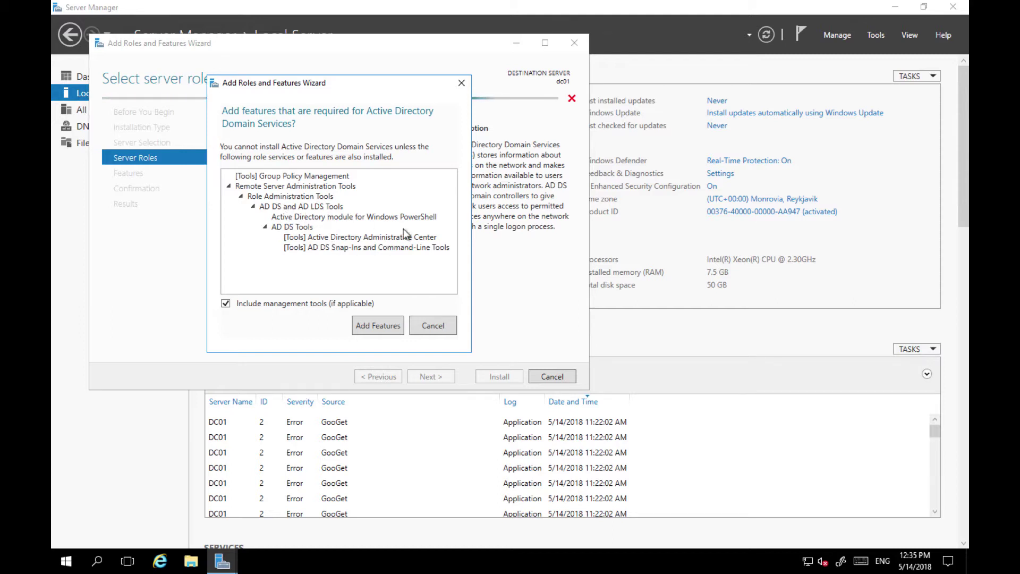
{"action": "left_click", "coordinate": [376, 326]}
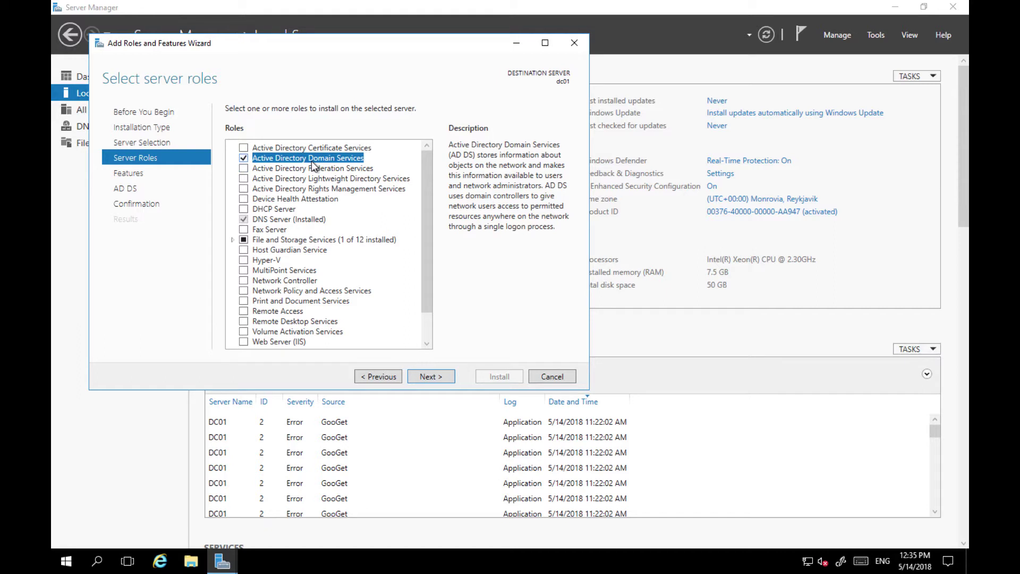
{"action": "left_click", "coordinate": [428, 376]}
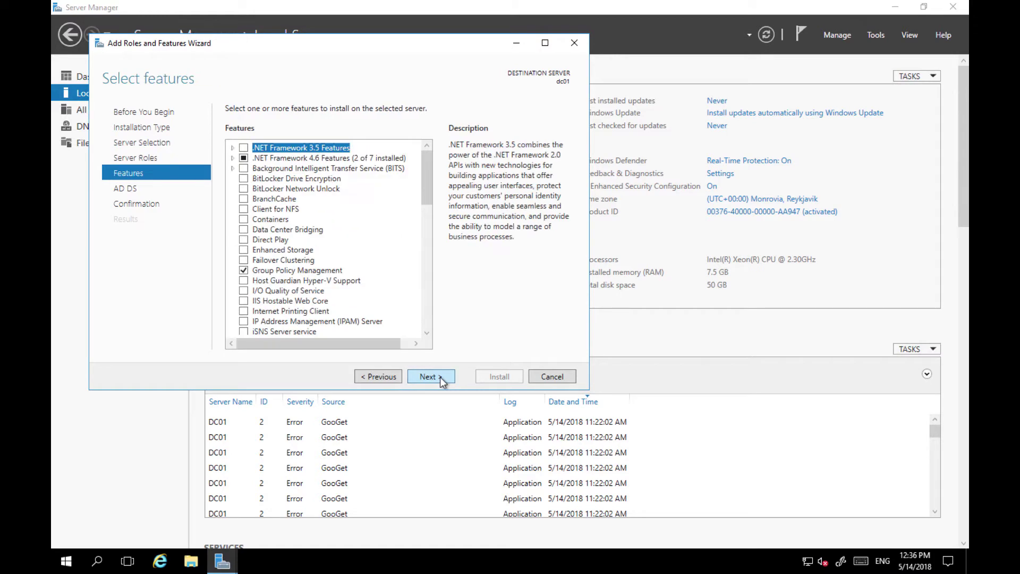
{"action": "left_click", "coordinate": [440, 377]}
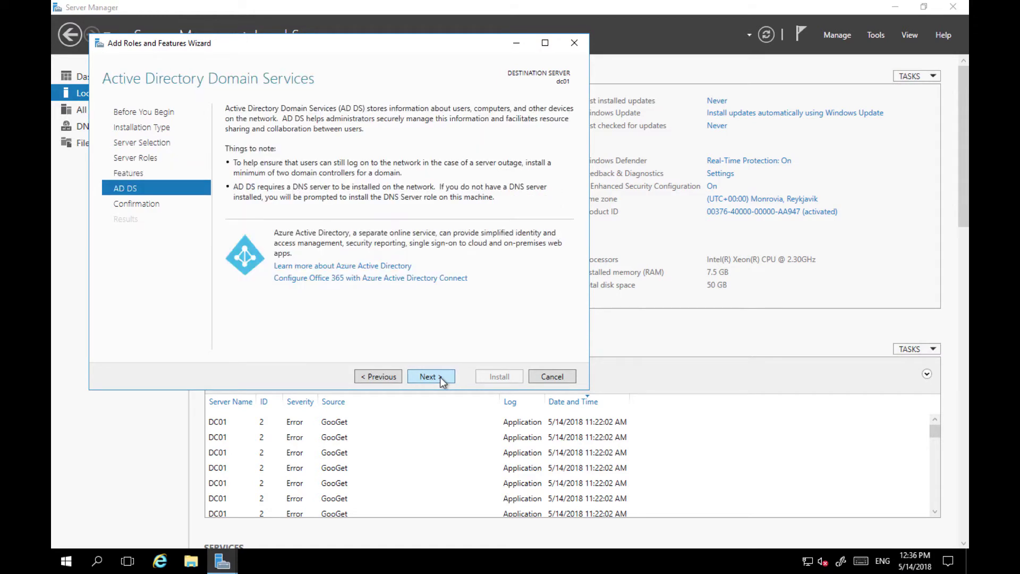
{"action": "left_click", "coordinate": [440, 377]}
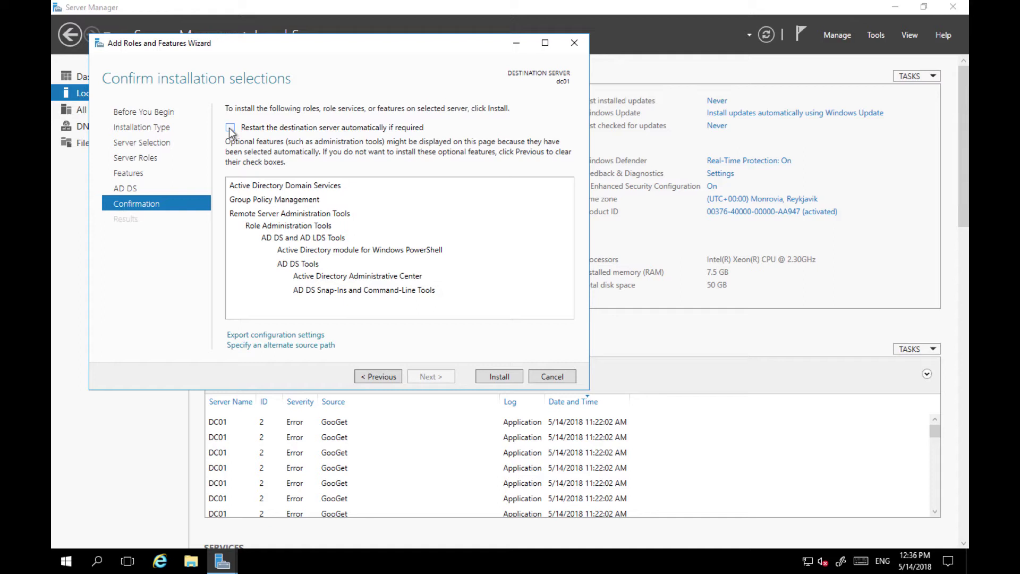
{"action": "left_click", "coordinate": [507, 378]}
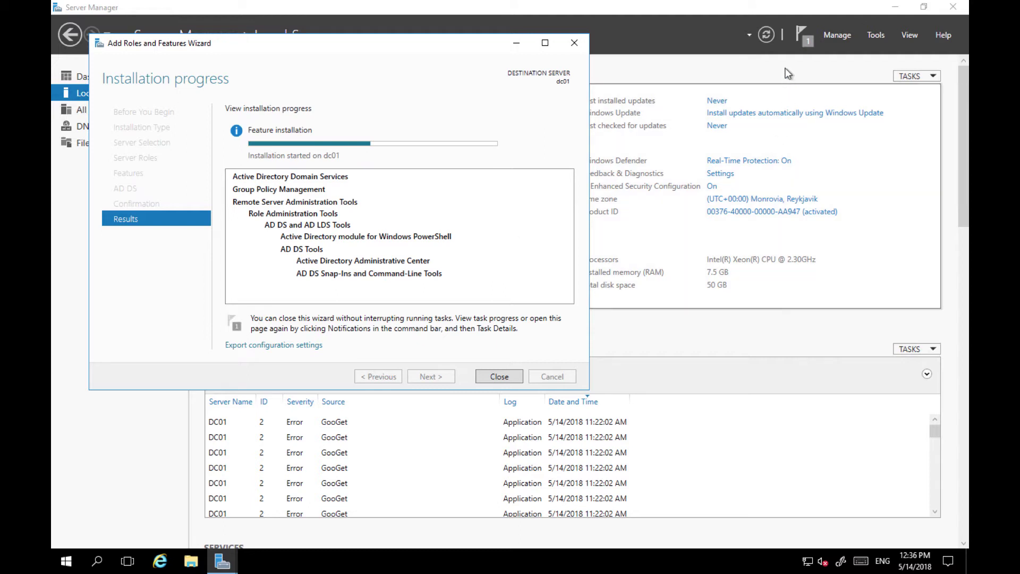
- Check the feature installation progress, close the Add Roles and Features Wizard, and reopen the server notifications for post-deployment configuration
{"action": "left_click", "coordinate": [801, 37]}
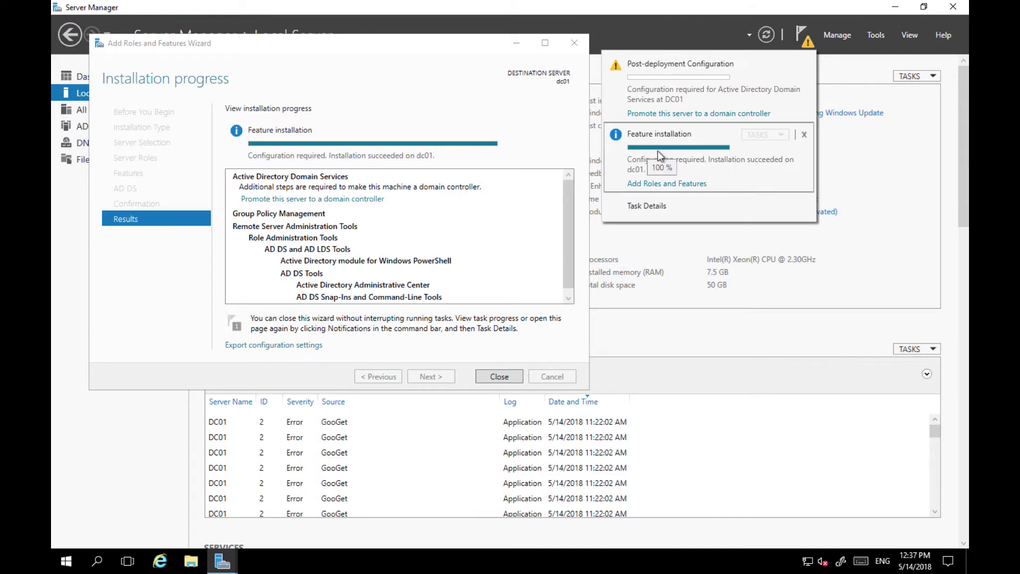
{"action": "left_click", "coordinate": [497, 375]}
{"action": "left_click", "coordinate": [497, 375]}
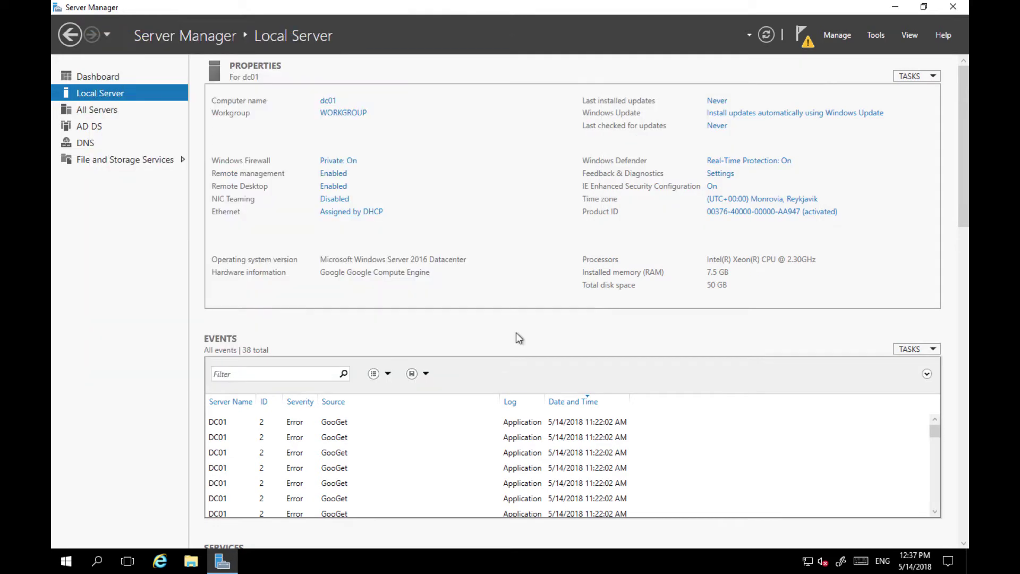
{"action": "left_click", "coordinate": [802, 38]}
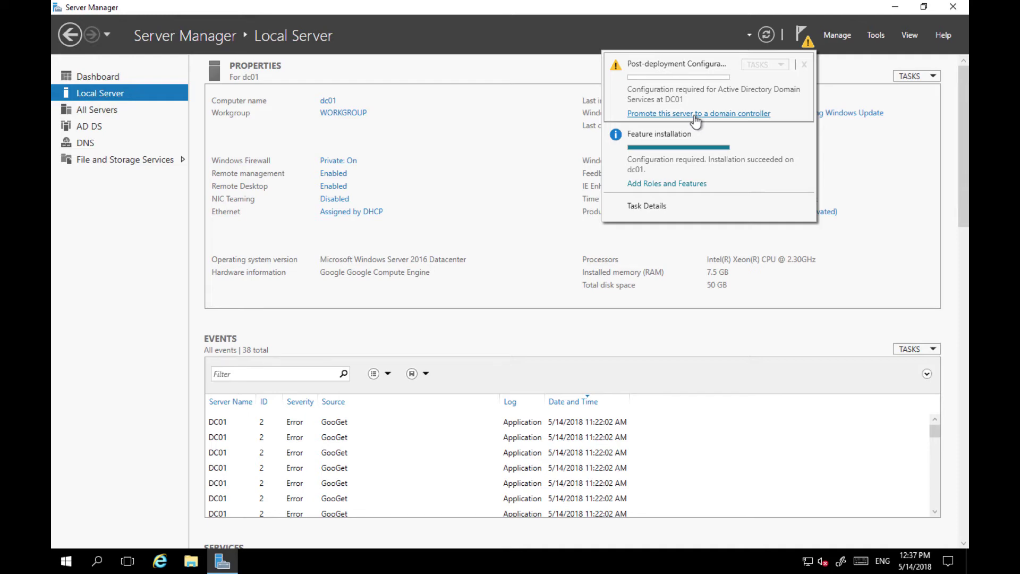
- Switch to the Active Directory Lab diagram in Lucidchart, examine the virtual network's domain name, and return to the dc01 remote desktop
{"action": "key", "text": "ctrl+Left"}
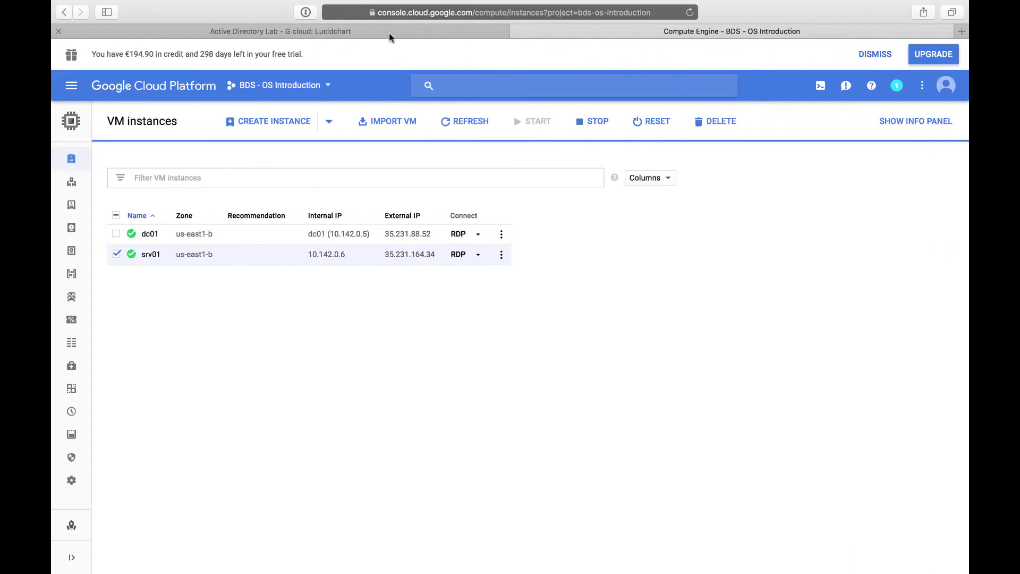
{"action": "left_click", "coordinate": [388, 33]}
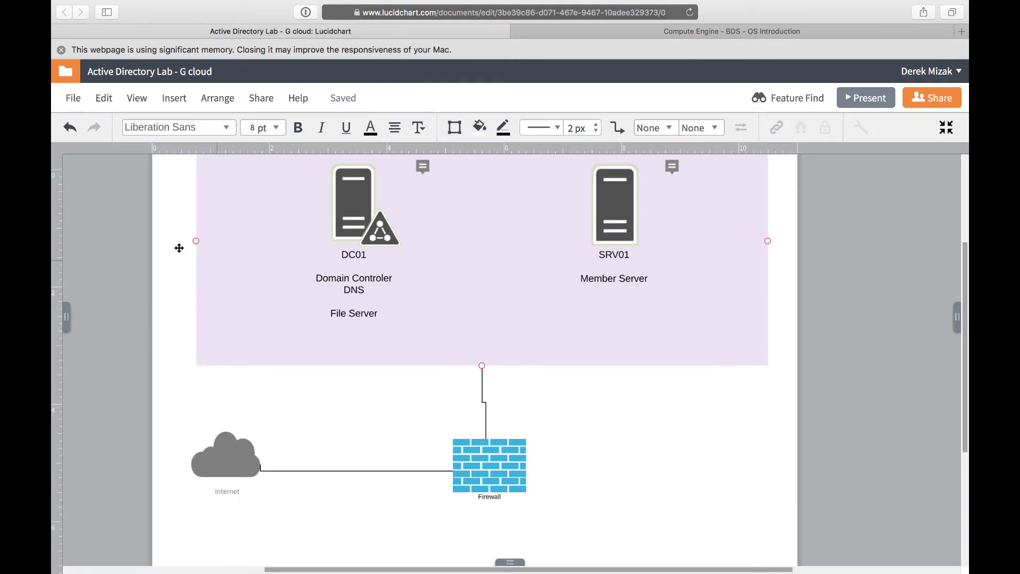
{"action": "scroll", "coordinate": [179, 248], "scroll_direction": "up", "scroll_amount": 3}
{"action": "scroll", "coordinate": [320, 317], "scroll_direction": "down", "scroll_amount": 2}
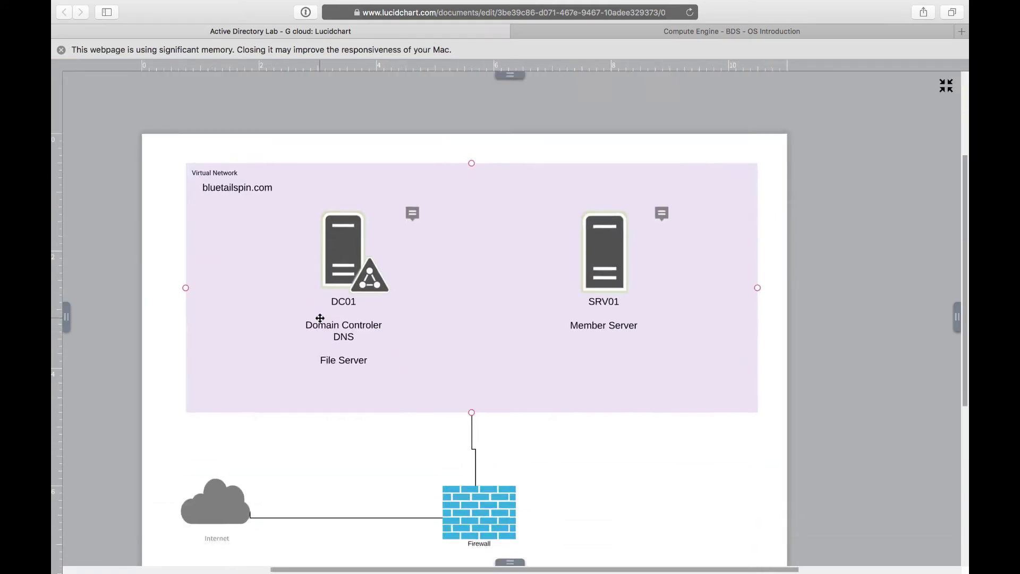
{"action": "scroll", "coordinate": [319, 318], "scroll_direction": "down", "scroll_amount": 2}
{"action": "left_click", "coordinate": [211, 148]}
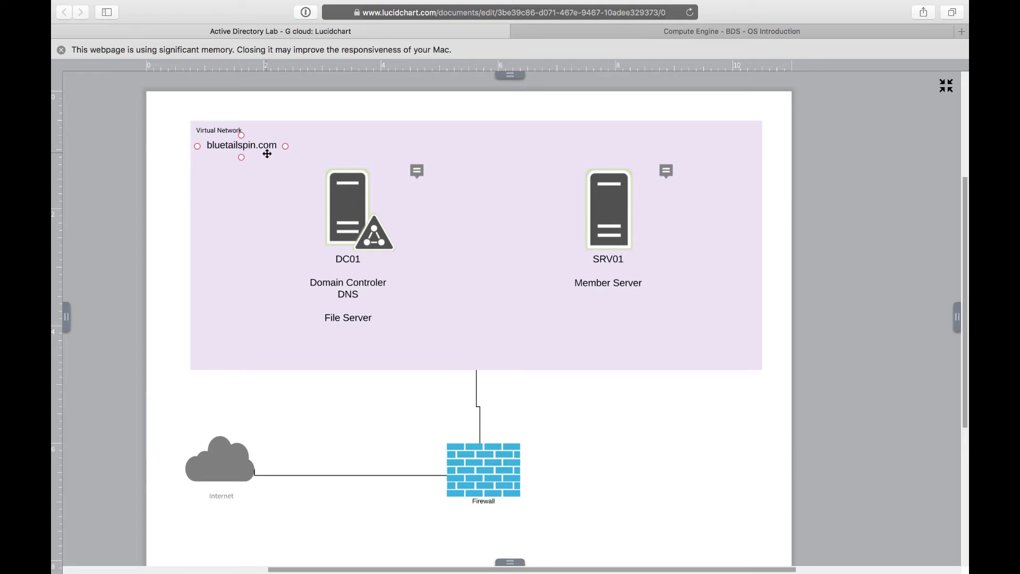
{"action": "left_click", "coordinate": [263, 246]}
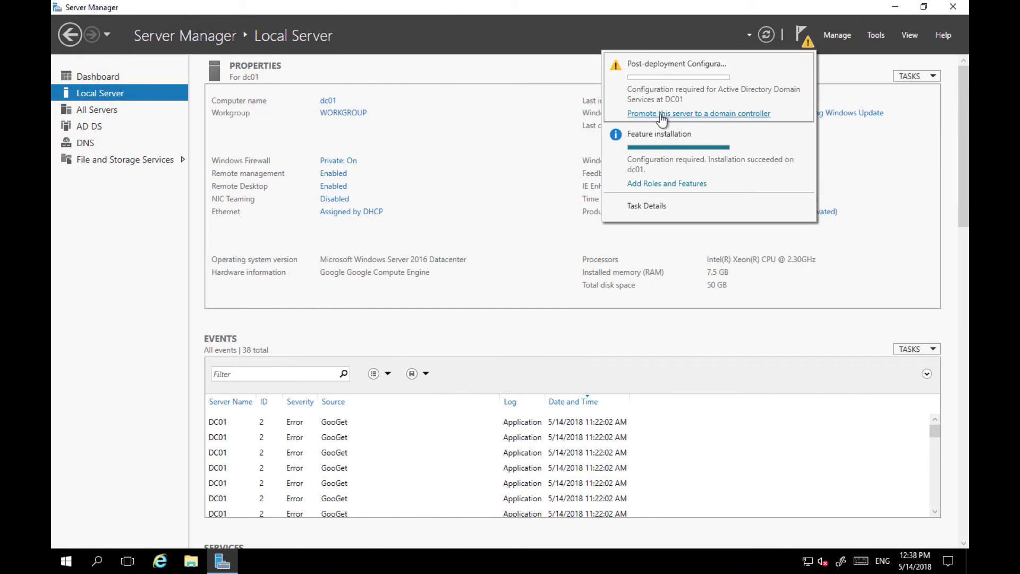
- Start promoting dc01 to a domain controller and choose to add a new forest as the deployment operation
{"action": "left_click", "coordinate": [661, 114]}
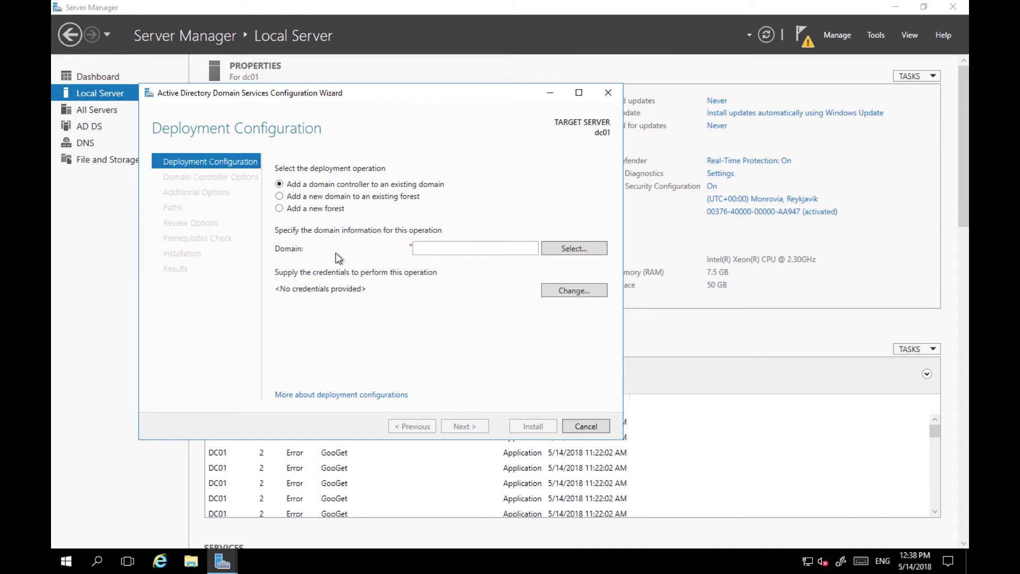
{"action": "left_click", "coordinate": [280, 209]}
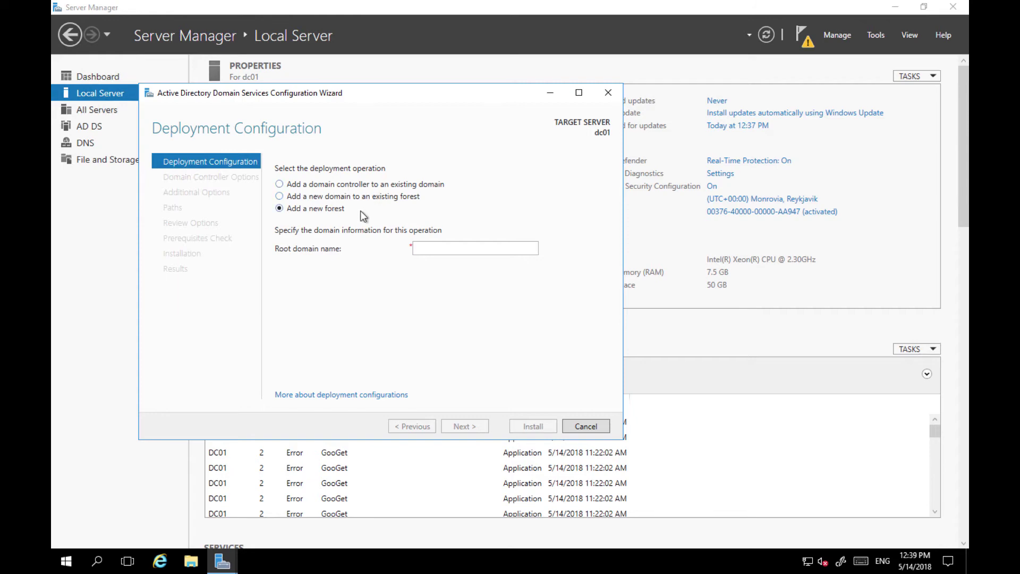
{"action": "left_click", "coordinate": [439, 249]}
- Unlock the Windows session on dc01 by entering the account password
{"action": "key", "text": "super+l"}
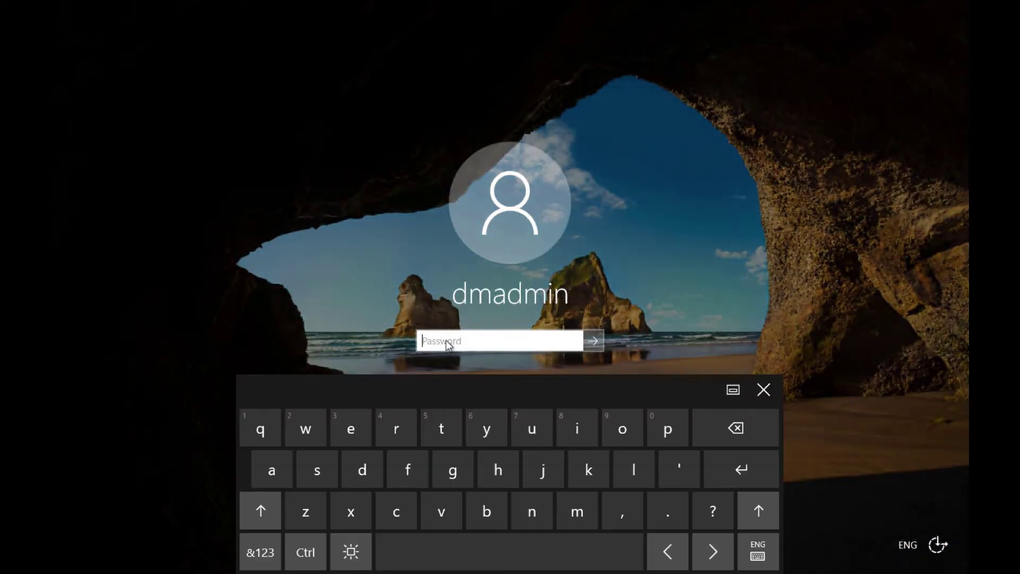
{"action": "type", "text": "••"}
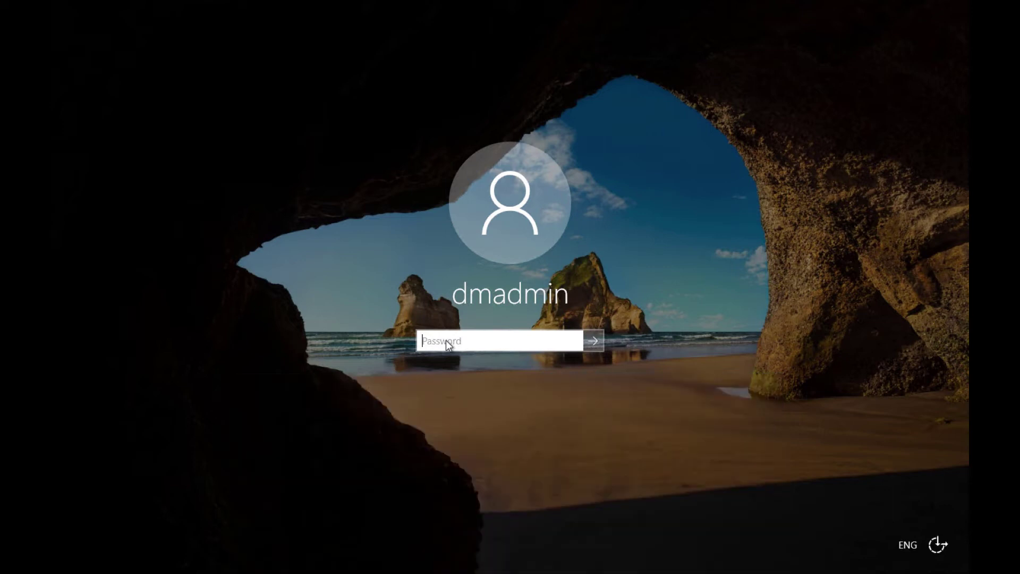
{"action": "type", "text": "••••••••••••••"}
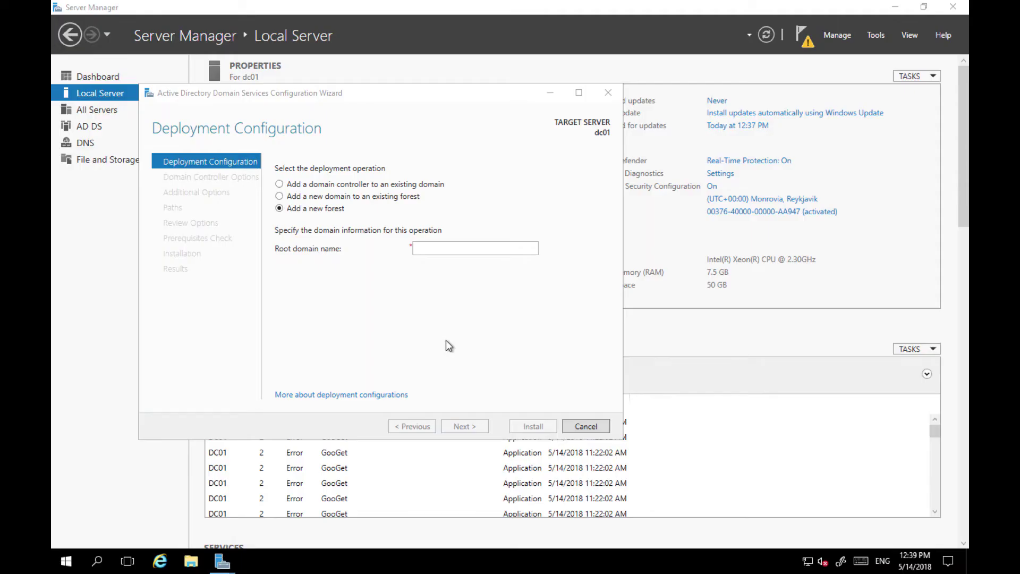
- Set the new forest's root domain name to bluetailspin.com and continue to the domain controller options
{"action": "left_click", "coordinate": [432, 252]}
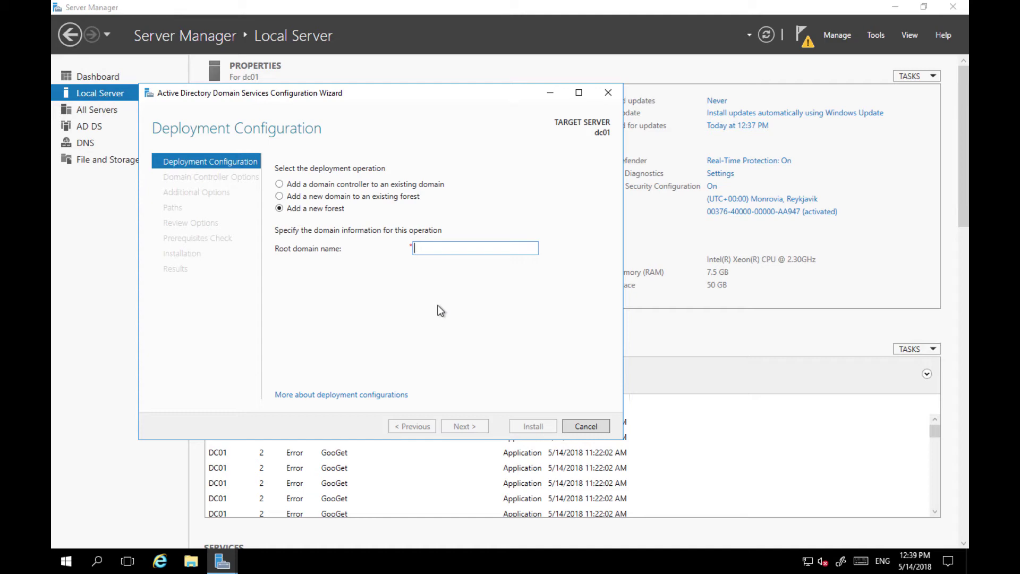
{"action": "type", "text": "b"}
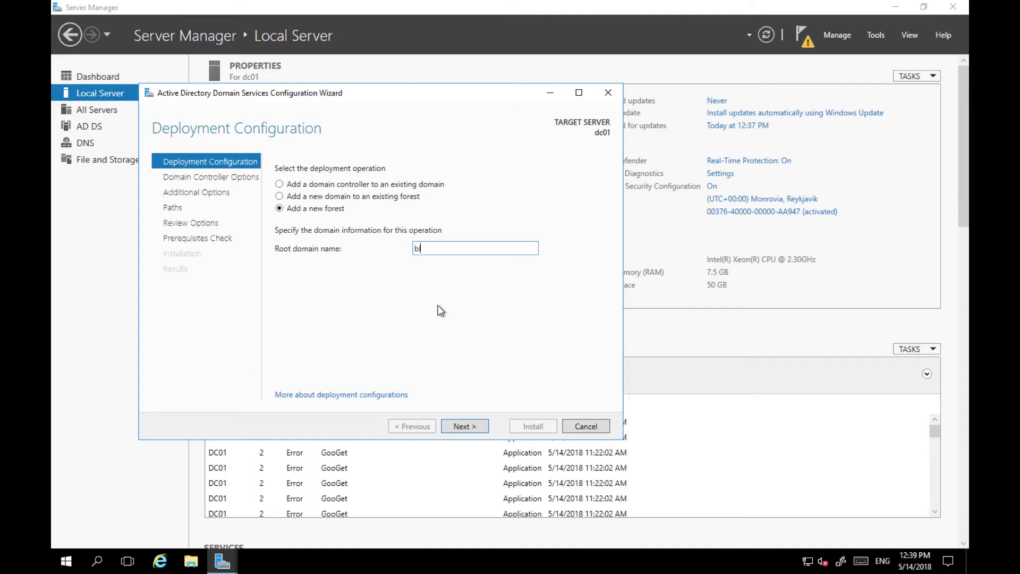
{"action": "type", "text": "luetailspin.com"}
{"action": "left_click", "coordinate": [478, 430]}
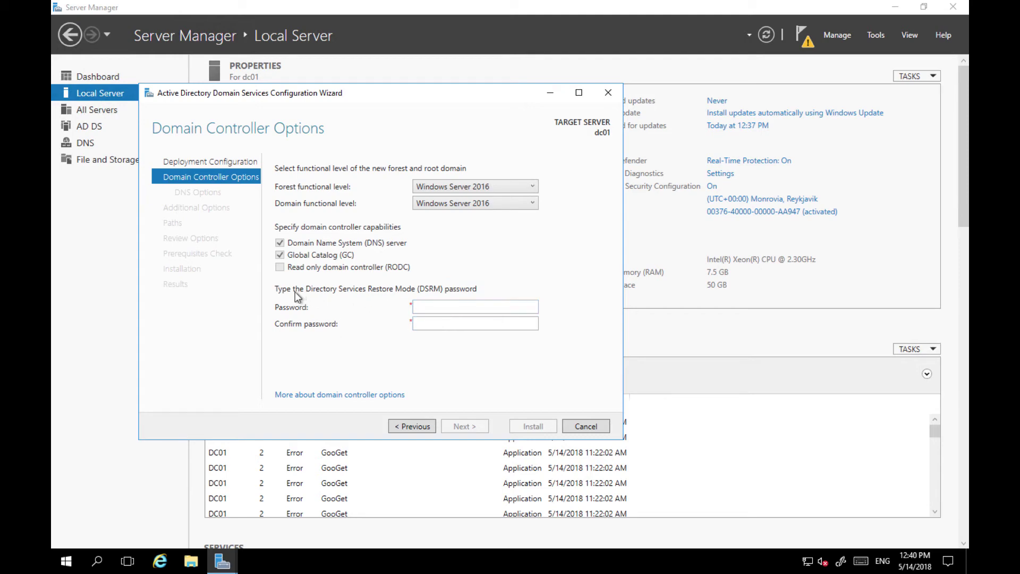
- Enter and confirm the Directory Services Restore Mode password, keep the default domain controller options, and continue to the DNS options
{"action": "left_click", "coordinate": [420, 304]}
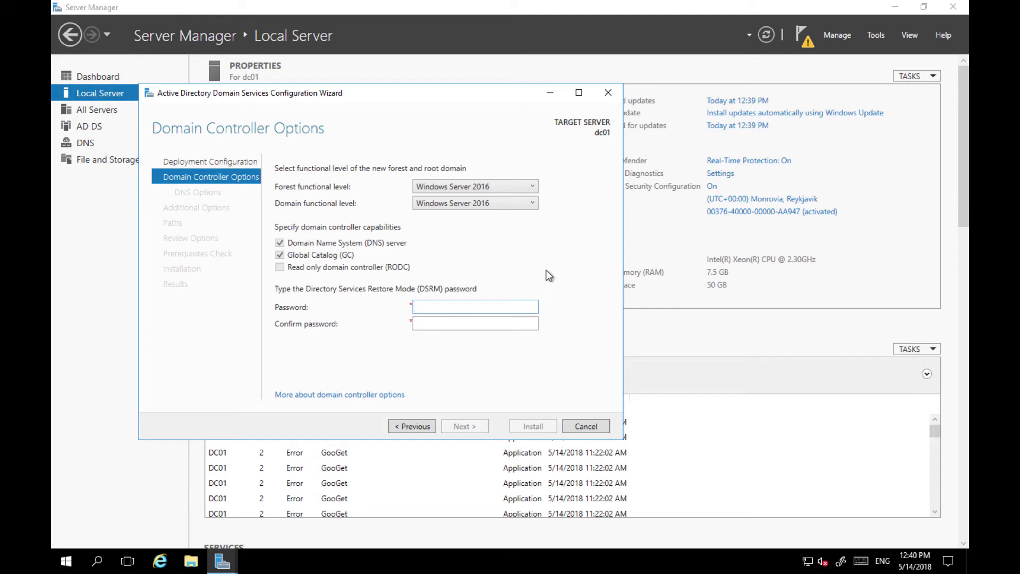
{"action": "type", "text": "••••••••••••••••"}
{"action": "key", "text": "Tab"}
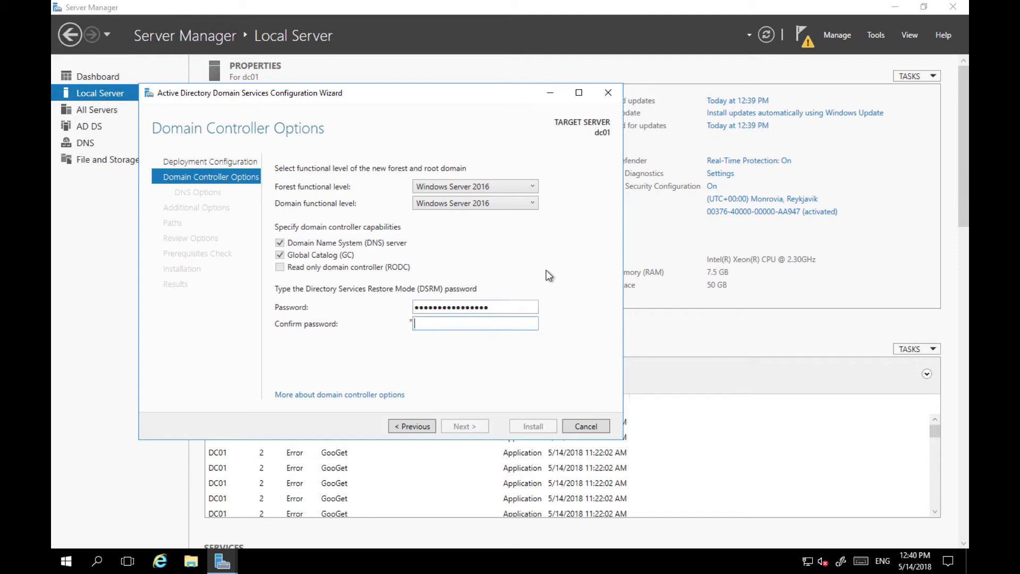
{"action": "type", "text": "••••••••••••••••"}
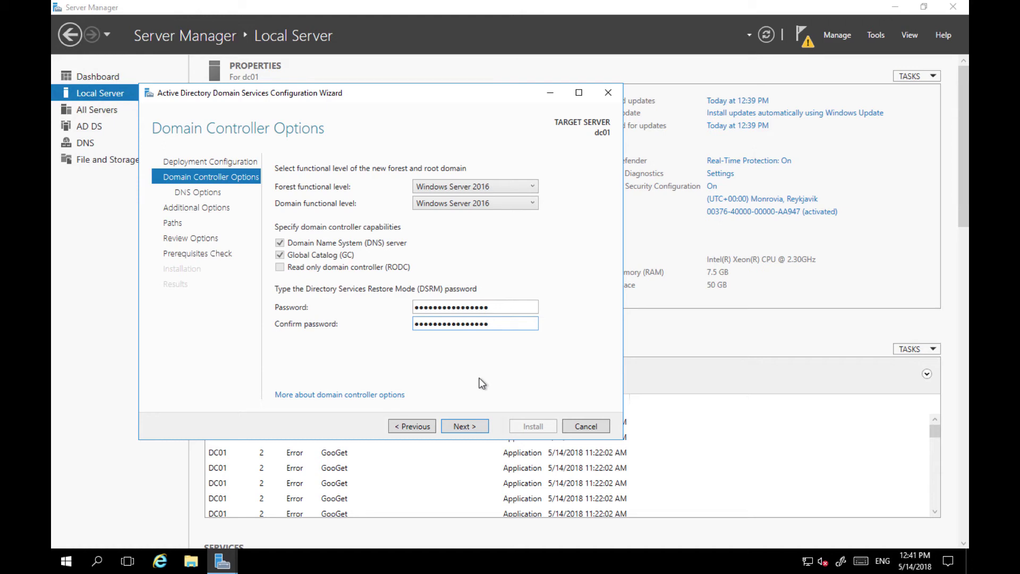
{"action": "left_click", "coordinate": [470, 430]}
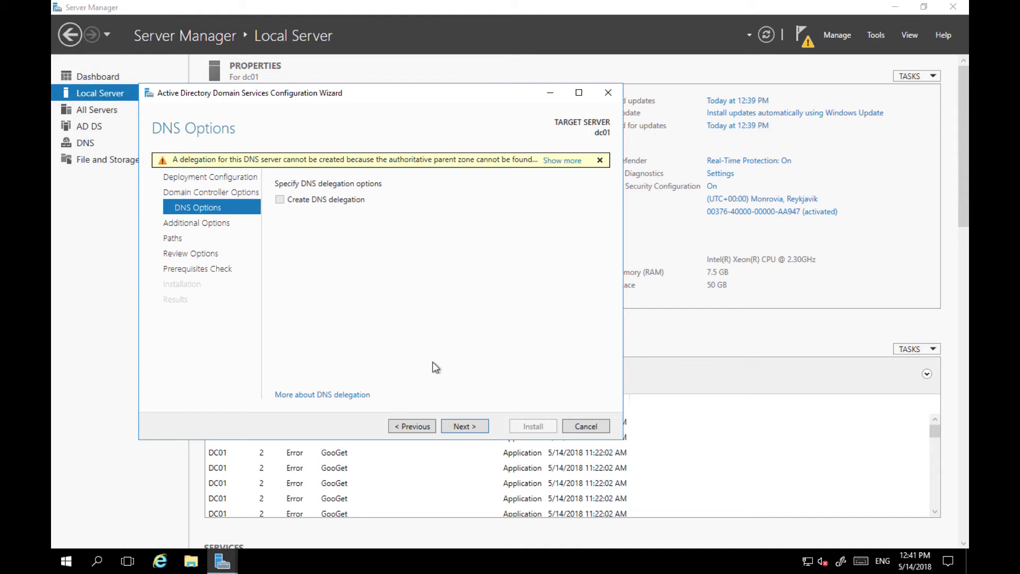
- Accept the default DNS options, the BLUETAILSPIN NetBIOS name and the default folder paths, and advance to the options review
{"action": "left_click", "coordinate": [466, 427]}
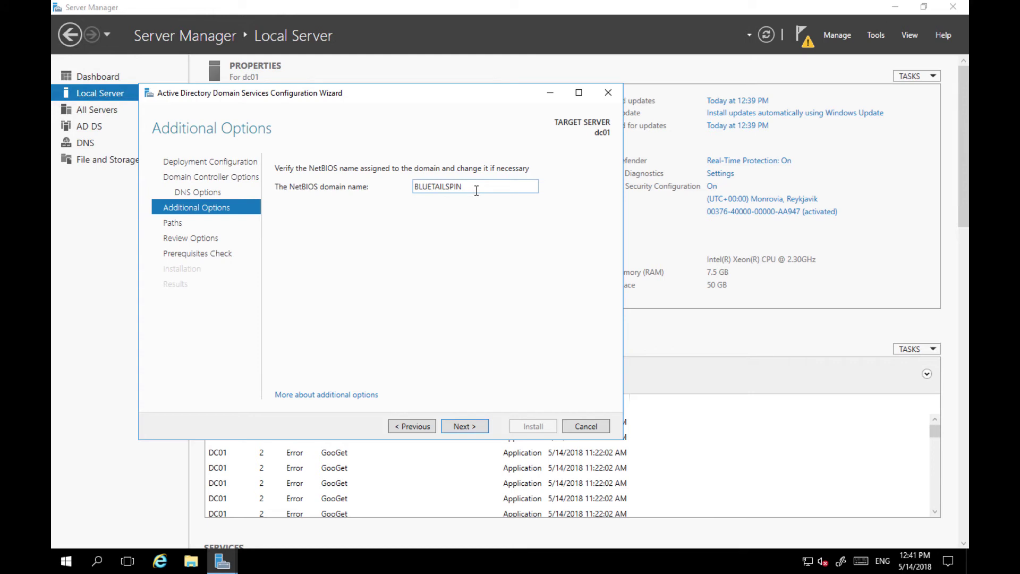
{"action": "left_click", "coordinate": [470, 428]}
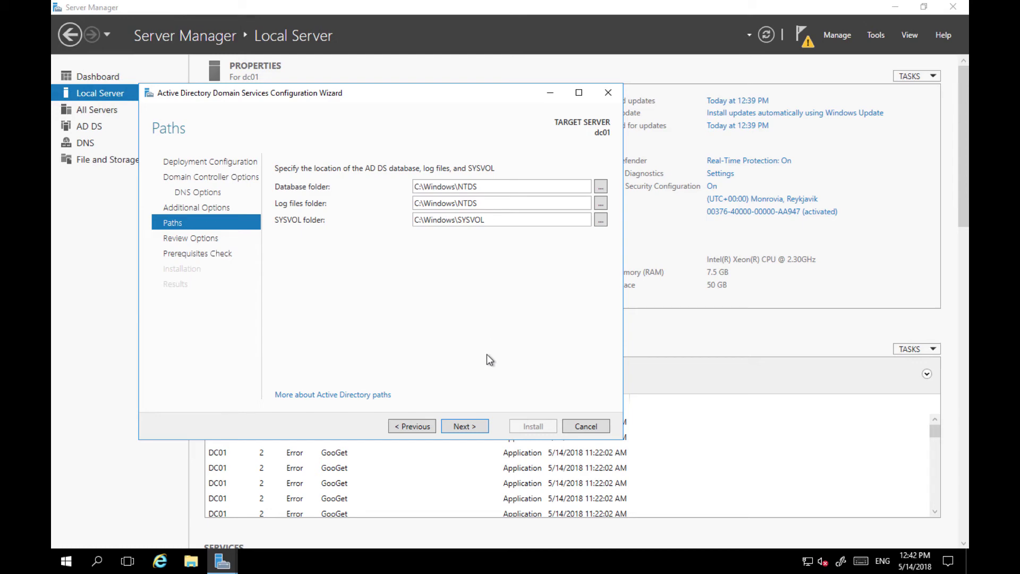
{"action": "left_click", "coordinate": [465, 427]}
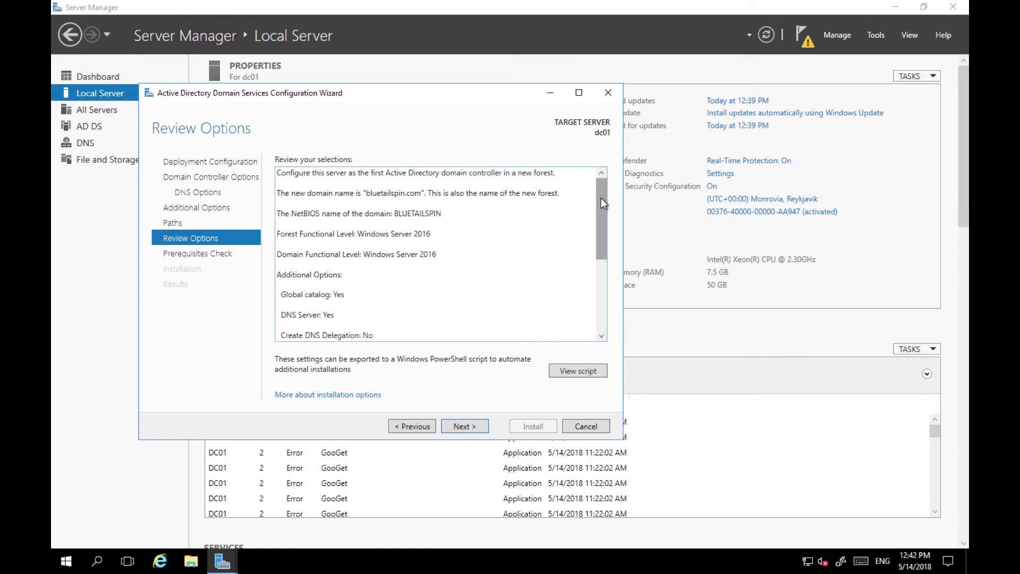
- Review the selected promotion options and the generated PowerShell deployment script, and run the prerequisites check and read its results
{"action": "left_click_drag", "start_coordinate": [601, 198], "coordinate": [607, 298]}
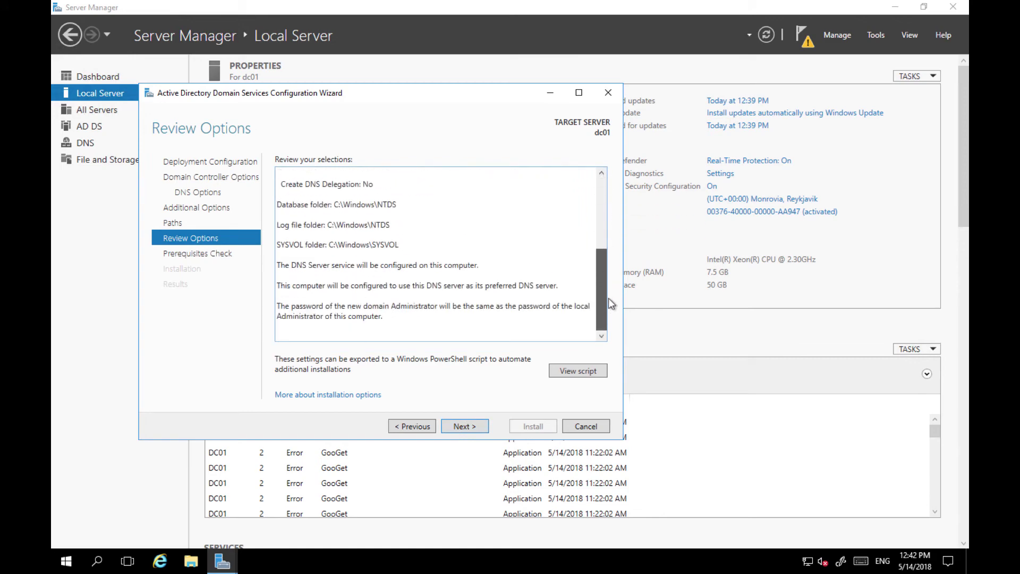
{"action": "left_click", "coordinate": [582, 371]}
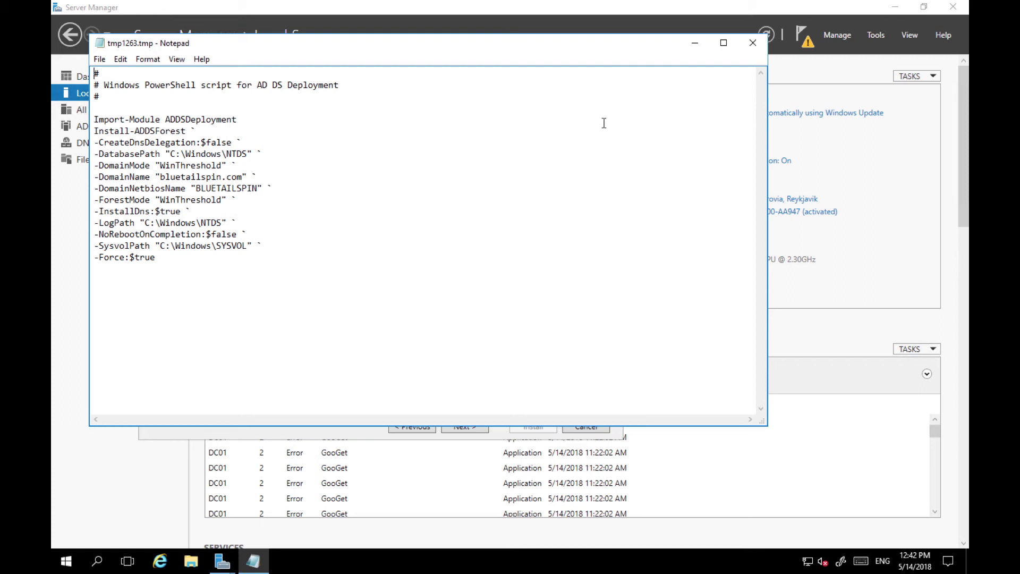
{"action": "left_click", "coordinate": [751, 43]}
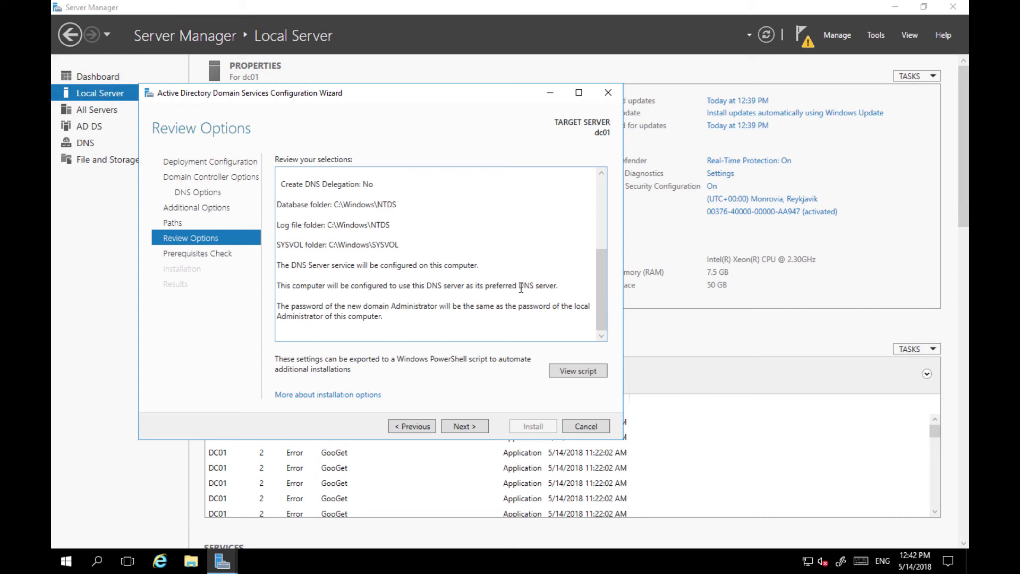
{"action": "left_click", "coordinate": [470, 429]}
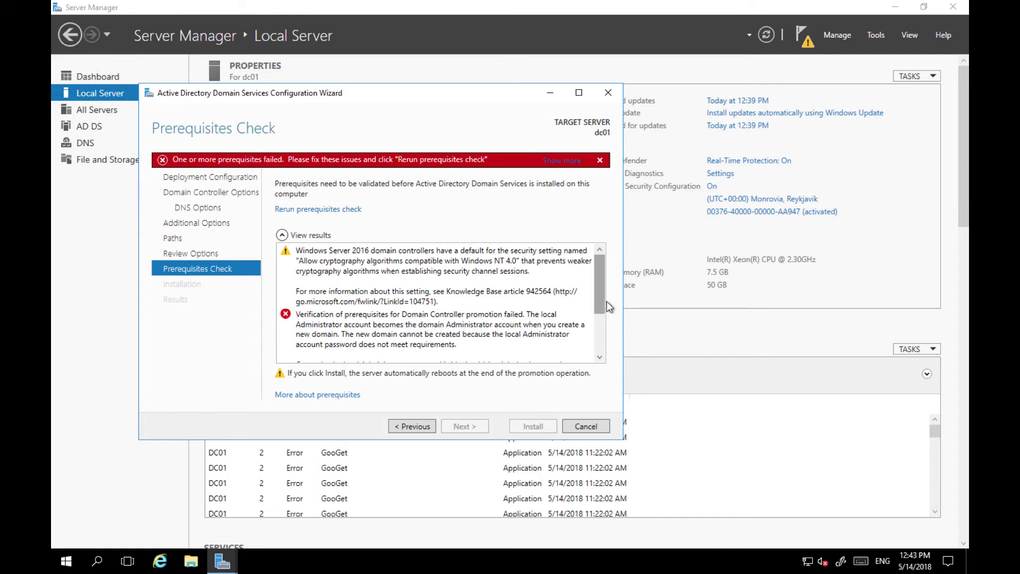
{"action": "left_click_drag", "start_coordinate": [600, 290], "coordinate": [600, 307]}
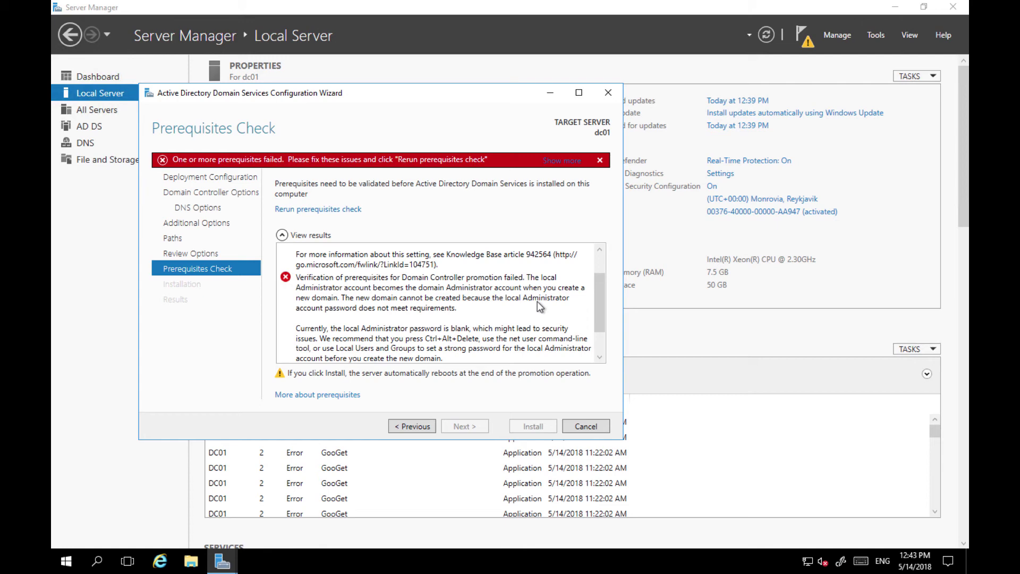
- Open Computer Management and list the local users, widening the Name column to show the full account names
{"action": "left_click", "coordinate": [881, 36]}
{"action": "left_click", "coordinate": [881, 36]}
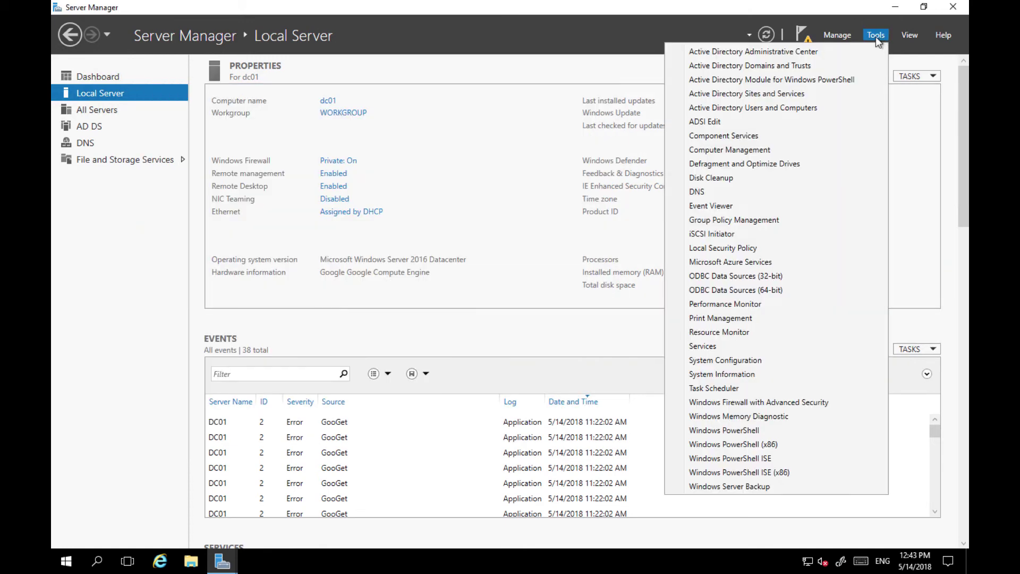
{"action": "left_click", "coordinate": [743, 150]}
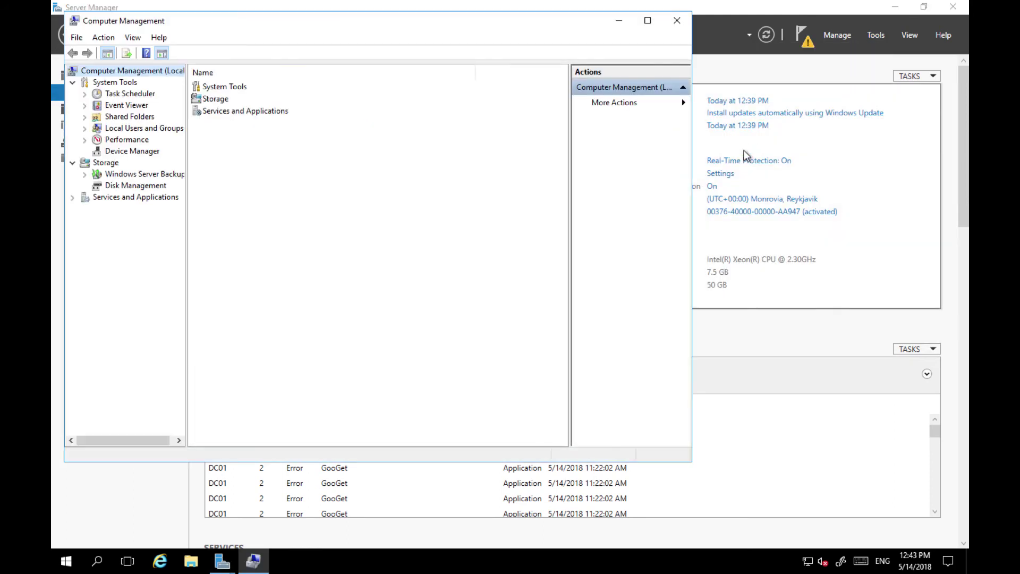
{"action": "left_click", "coordinate": [85, 128]}
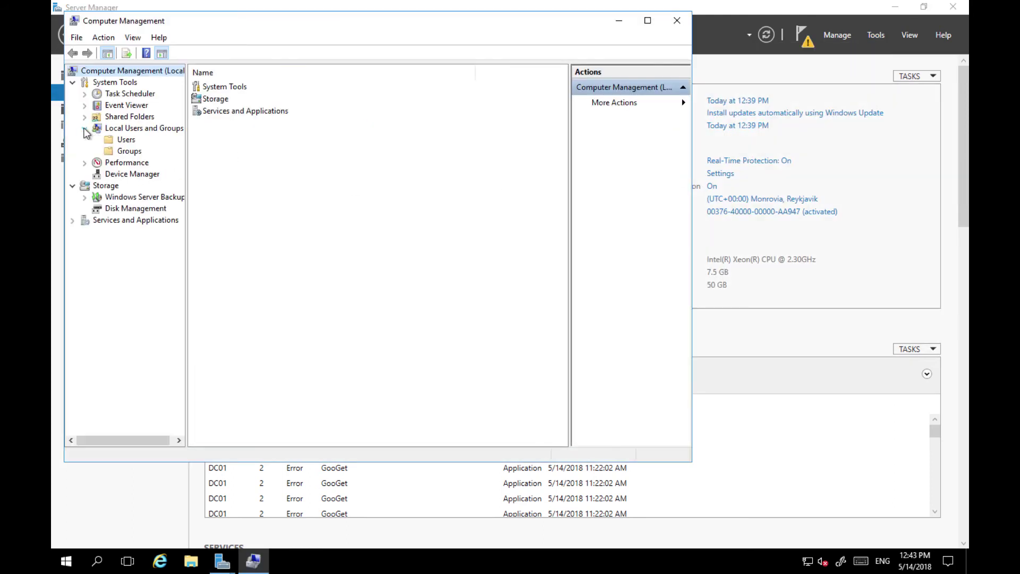
{"action": "left_click", "coordinate": [112, 139]}
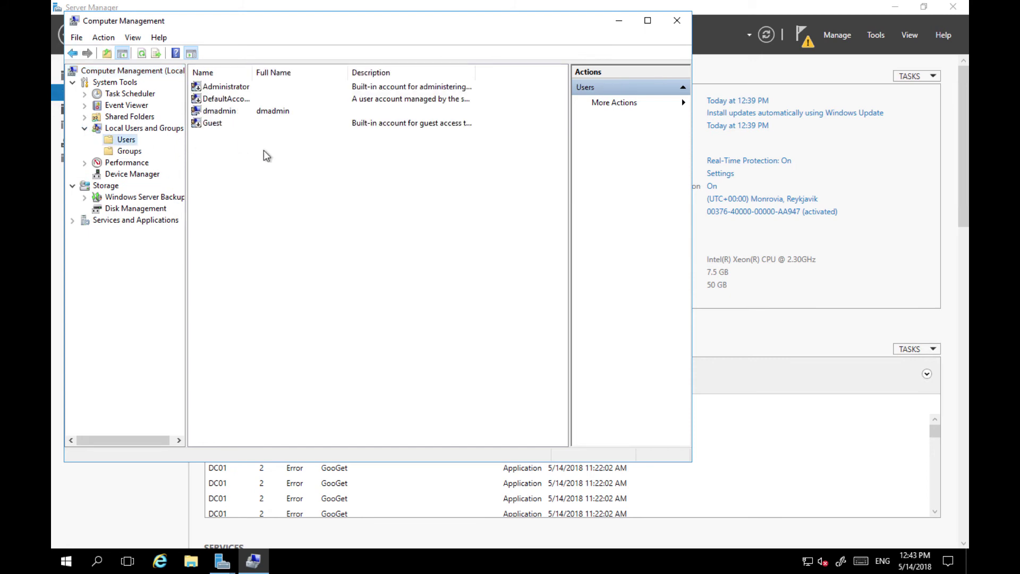
{"action": "left_click_drag", "start_coordinate": [279, 20], "coordinate": [457, 107]}
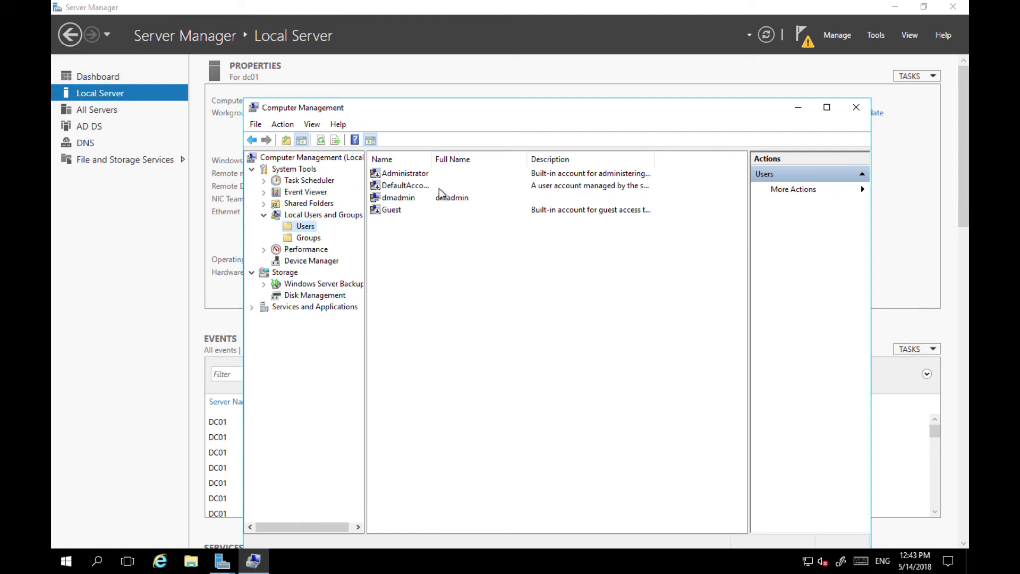
{"action": "left_click_drag", "start_coordinate": [429, 159], "coordinate": [479, 159]}
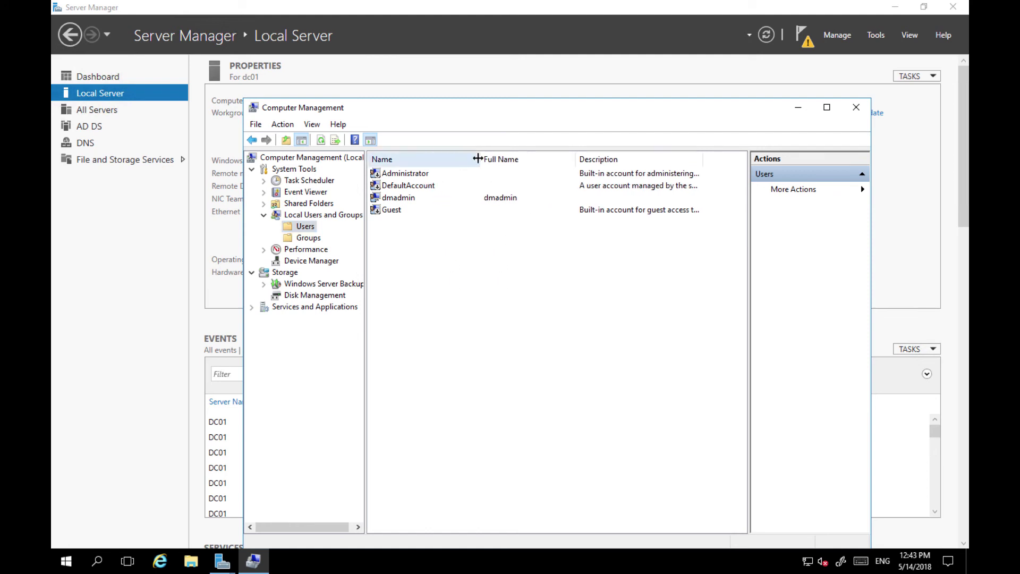
- Set and confirm a new password for the local Administrator account
{"action": "left_click", "coordinate": [414, 175]}
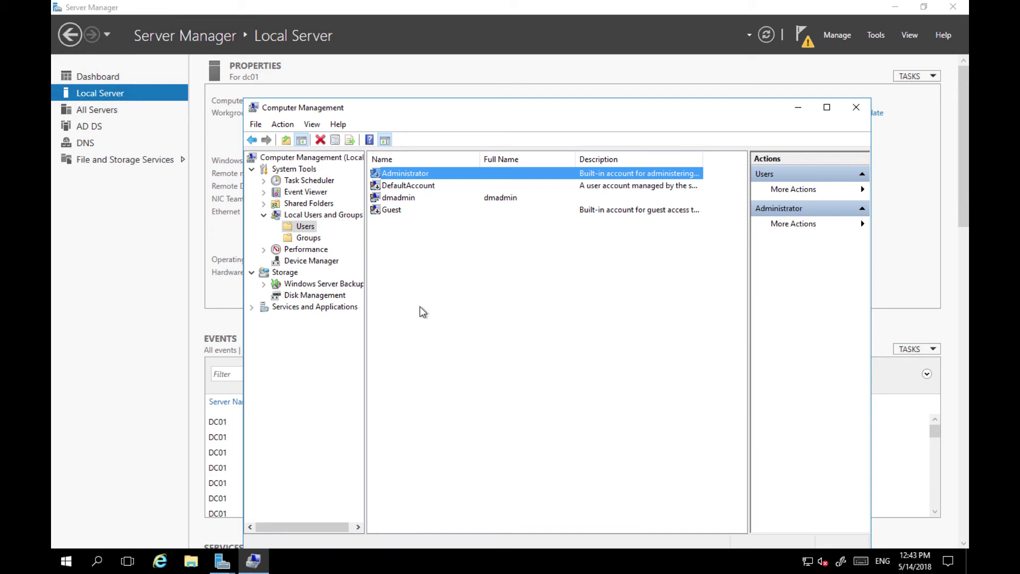
{"action": "right_click", "coordinate": [416, 179]}
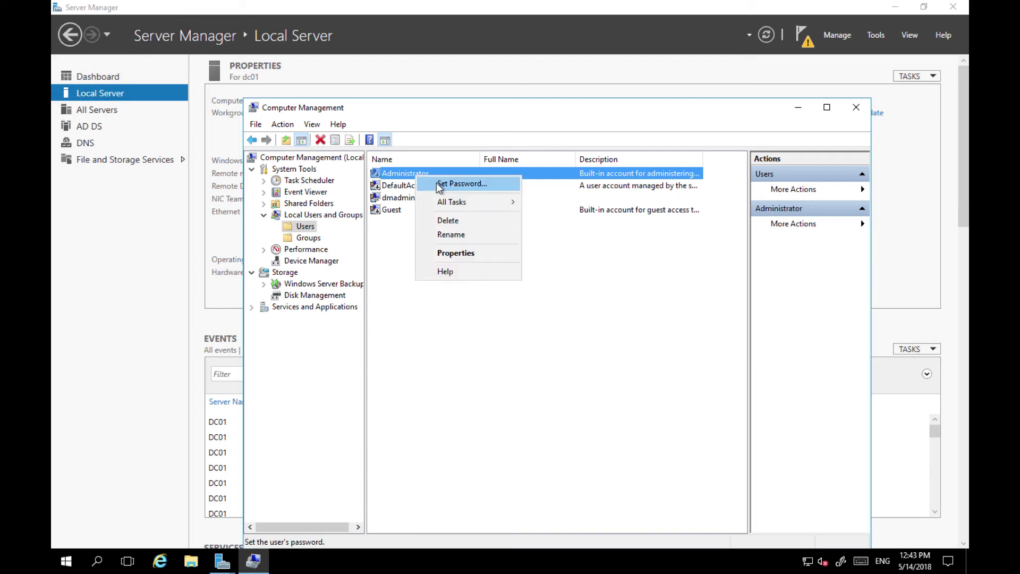
{"action": "left_click", "coordinate": [440, 185]}
{"action": "left_click", "coordinate": [503, 392]}
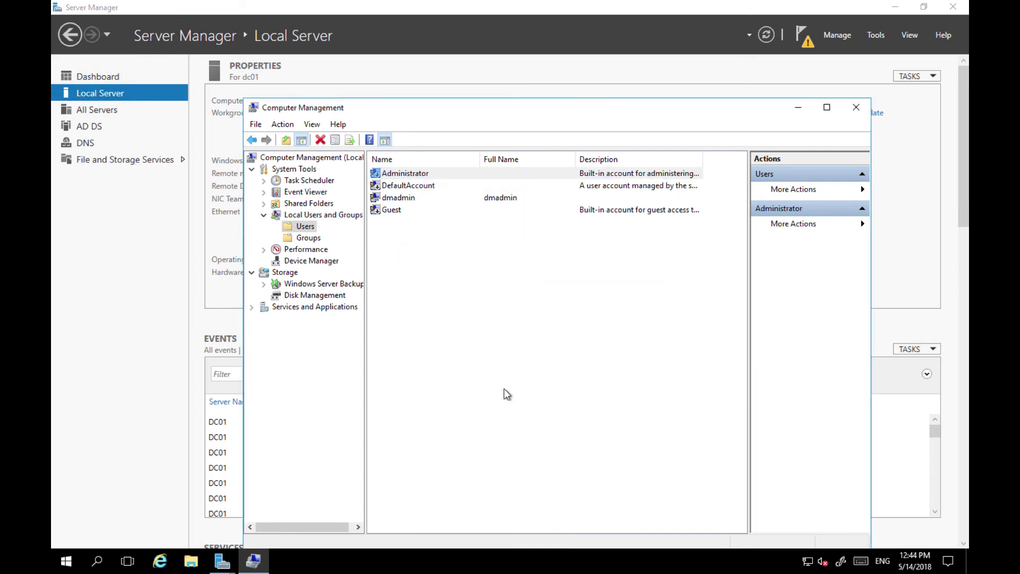
{"action": "type", "text": "•••••••••"}
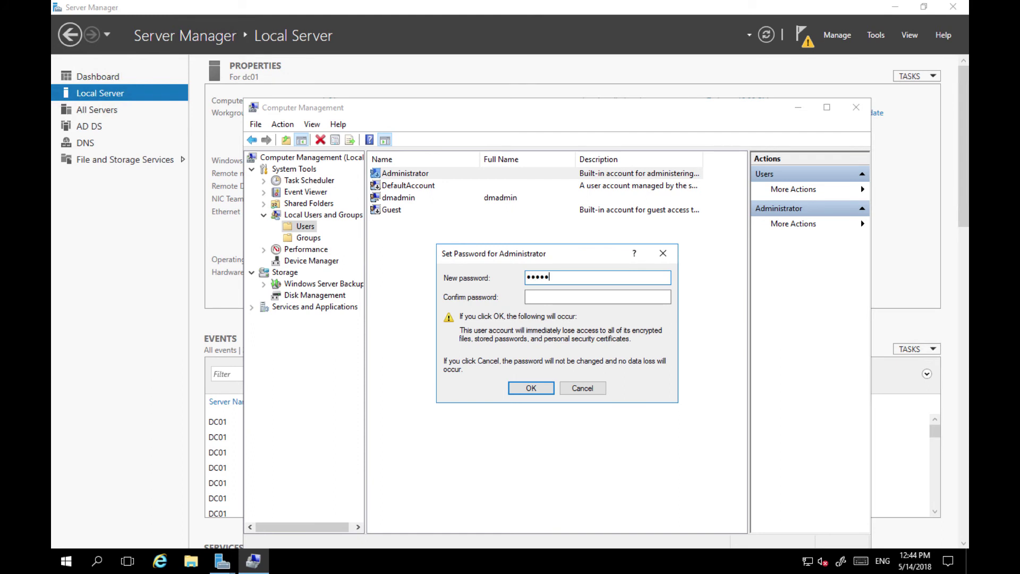
{"action": "type", "text": "•••••••"}
{"action": "key", "text": "Tab"}
{"action": "type", "text": "••••••••••••••"}
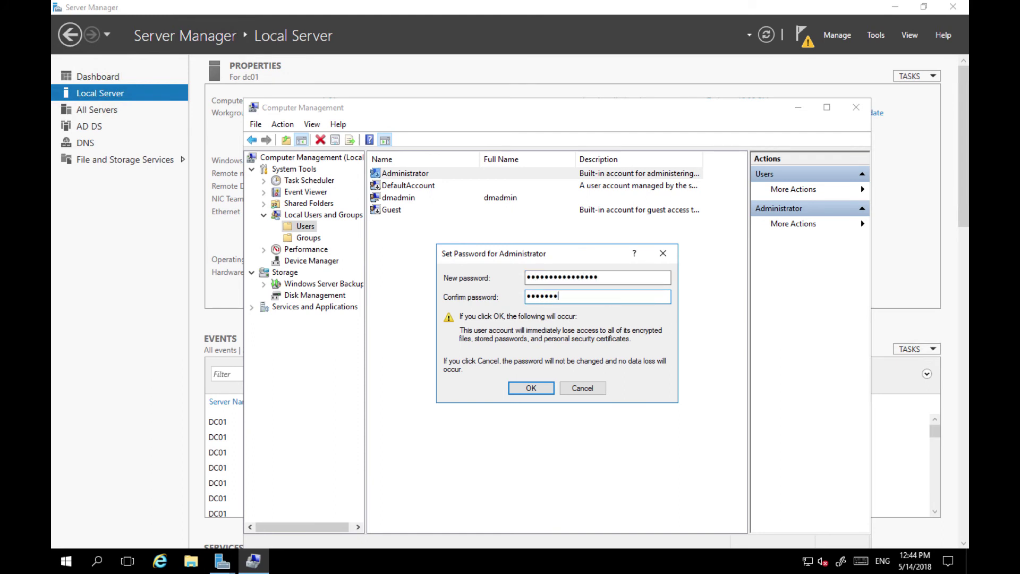
{"action": "type", "text": "••"}
{"action": "left_click", "coordinate": [539, 392]}
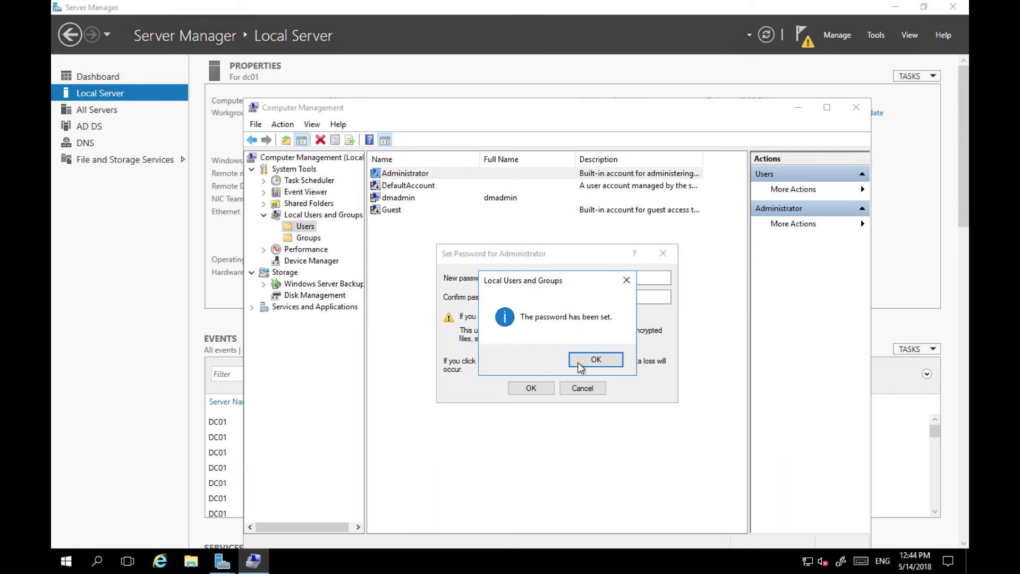
{"action": "left_click", "coordinate": [599, 362]}
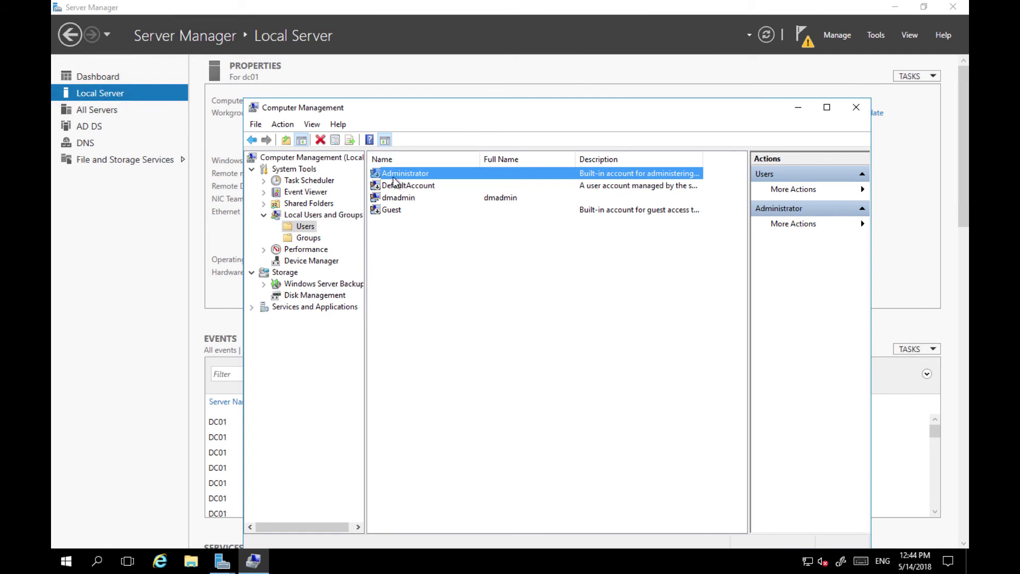
- Return to the Active Directory Domain Services Configuration Wizard, repeat the prerequisites check, and start the installation
{"action": "left_click", "coordinate": [797, 111]}
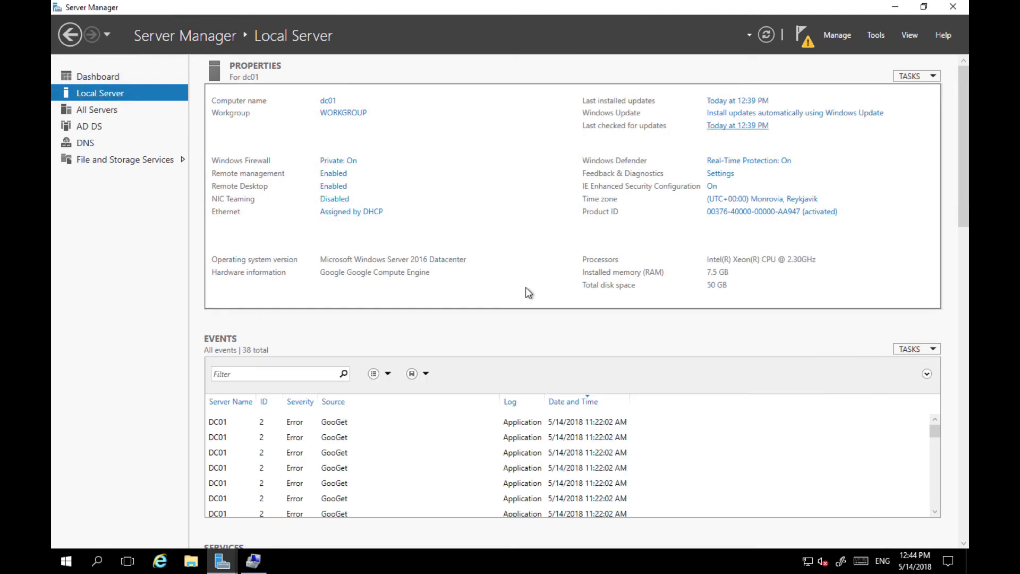
{"action": "mouse_move", "coordinate": [234, 561]}
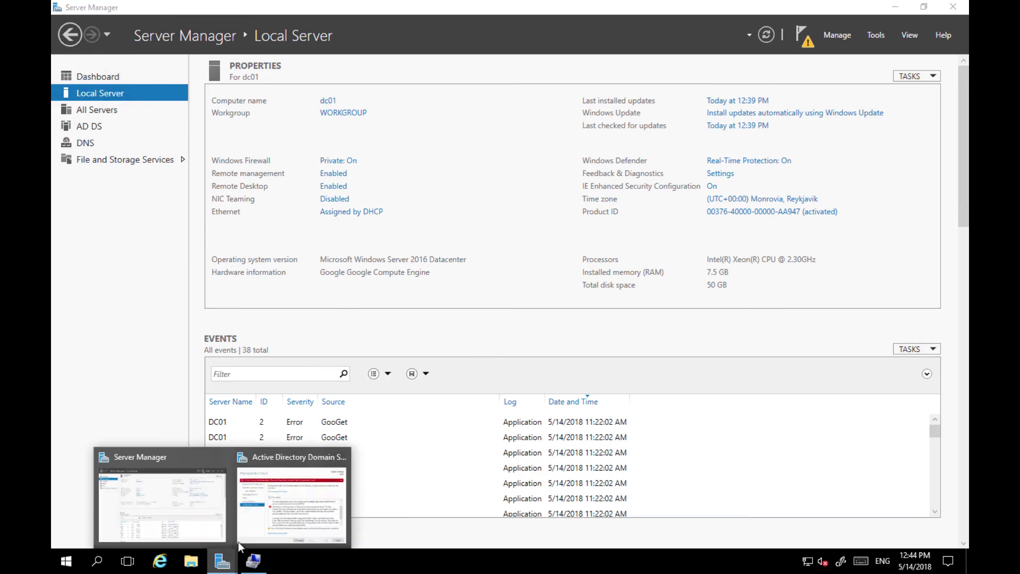
{"action": "left_click", "coordinate": [259, 525]}
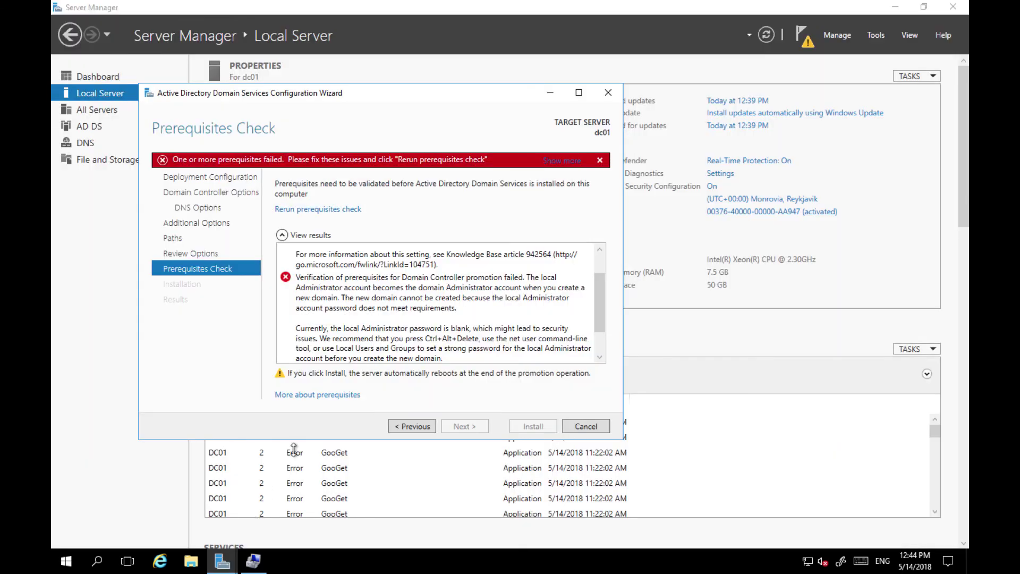
{"action": "left_click", "coordinate": [408, 424]}
{"action": "left_click", "coordinate": [471, 425]}
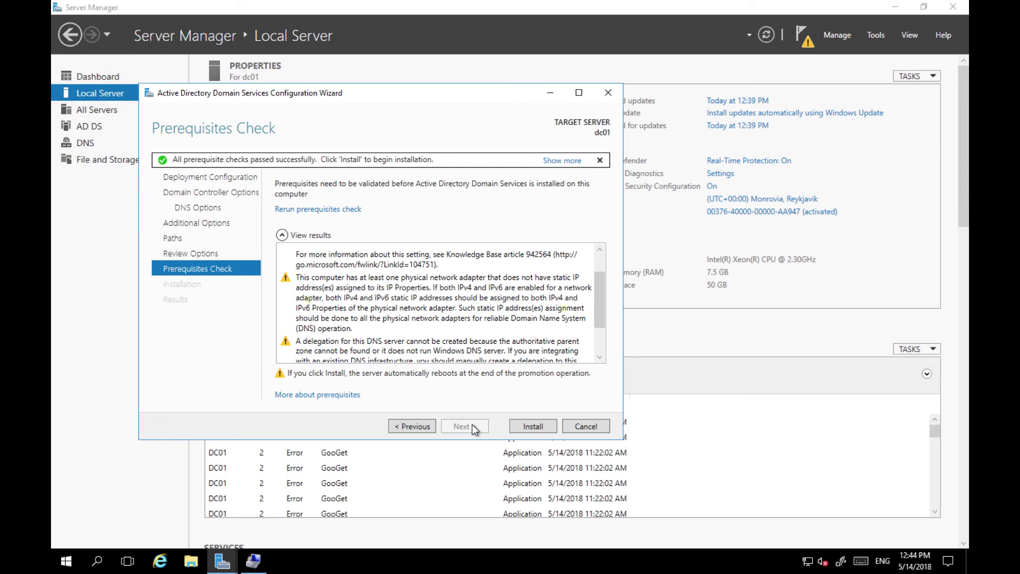
{"action": "left_click_drag", "start_coordinate": [595, 294], "coordinate": [605, 346]}
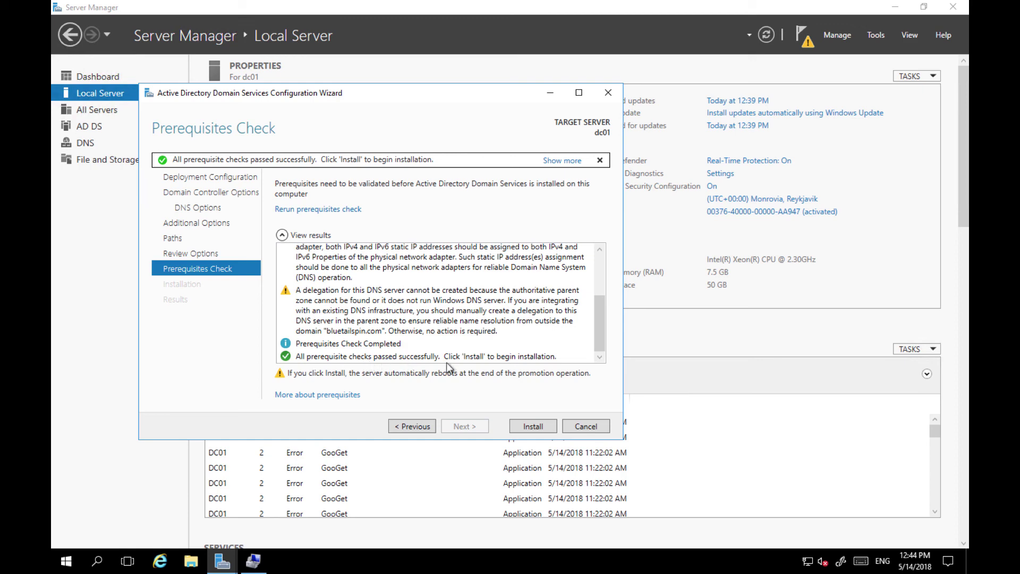
{"action": "left_click", "coordinate": [531, 427]}
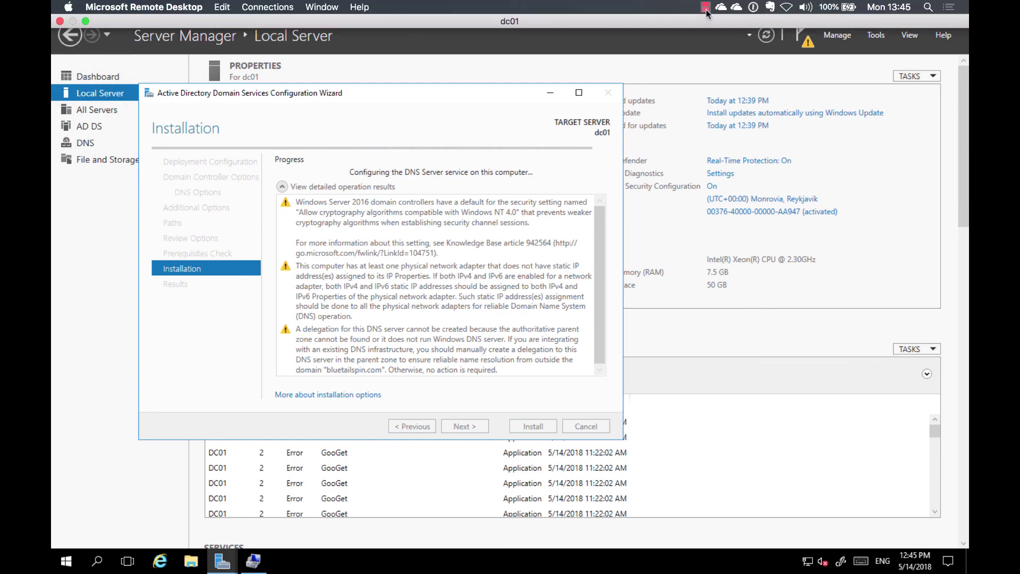
{"action": "left_click", "coordinate": [705, 7]}
{"action": "left_click", "coordinate": [722, 35]}
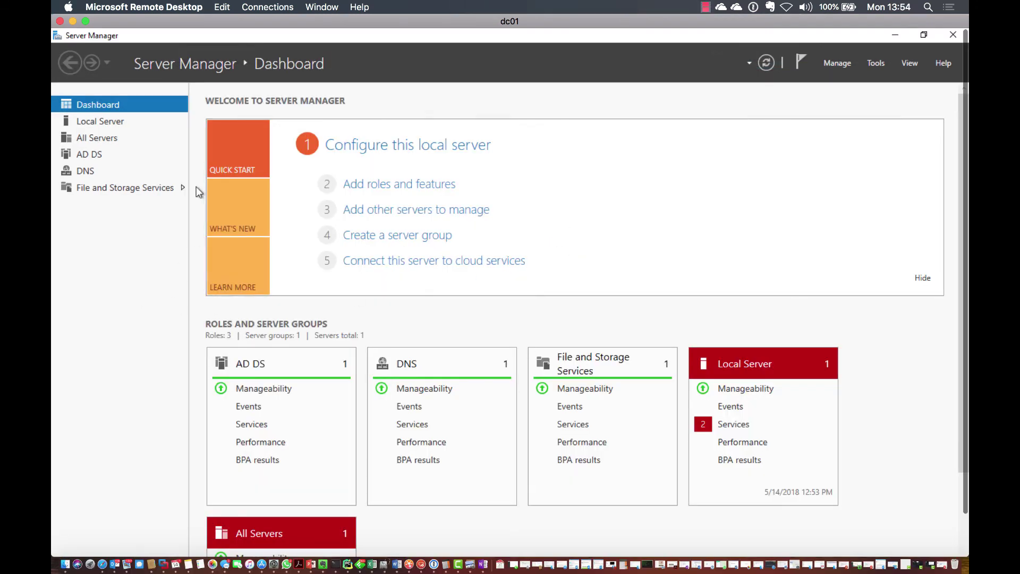
- Show the dc01 remote session in full screen and check the local server's domain membership in its properties
{"action": "left_click", "coordinate": [85, 21]}
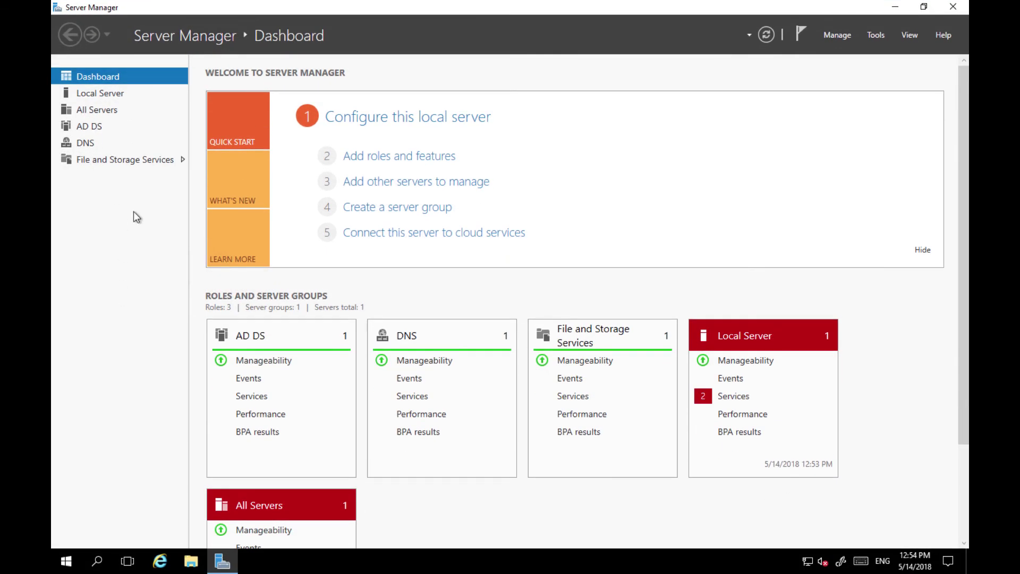
{"action": "left_click", "coordinate": [104, 92]}
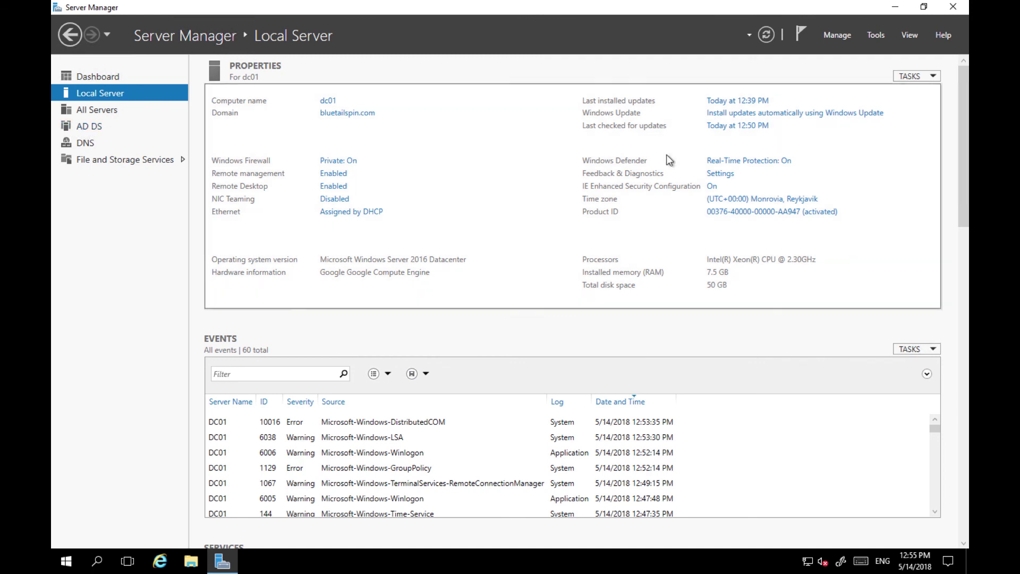
- Open Computer Management on the promoted domain controller
{"action": "left_click", "coordinate": [877, 41]}
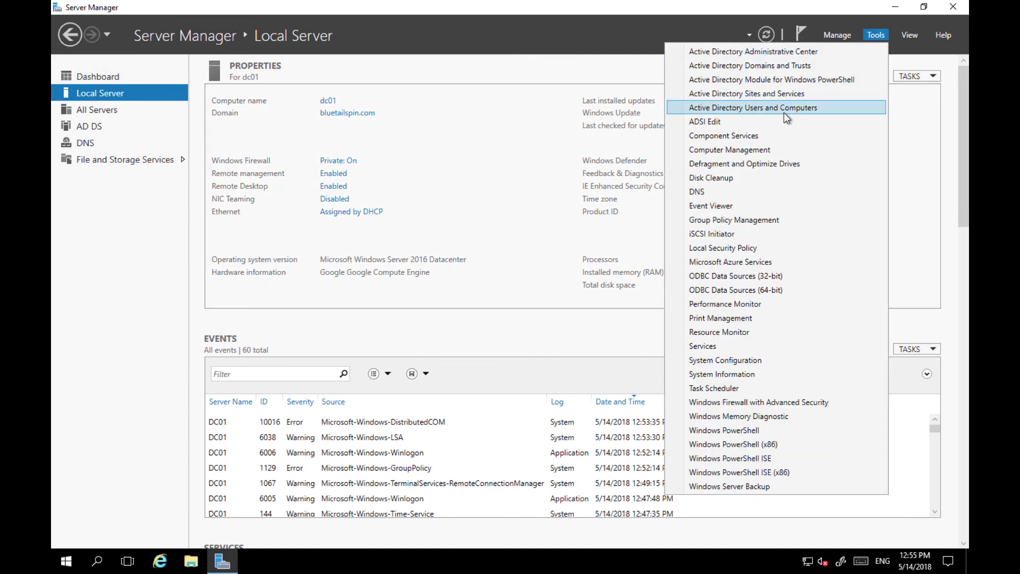
{"action": "left_click", "coordinate": [874, 35]}
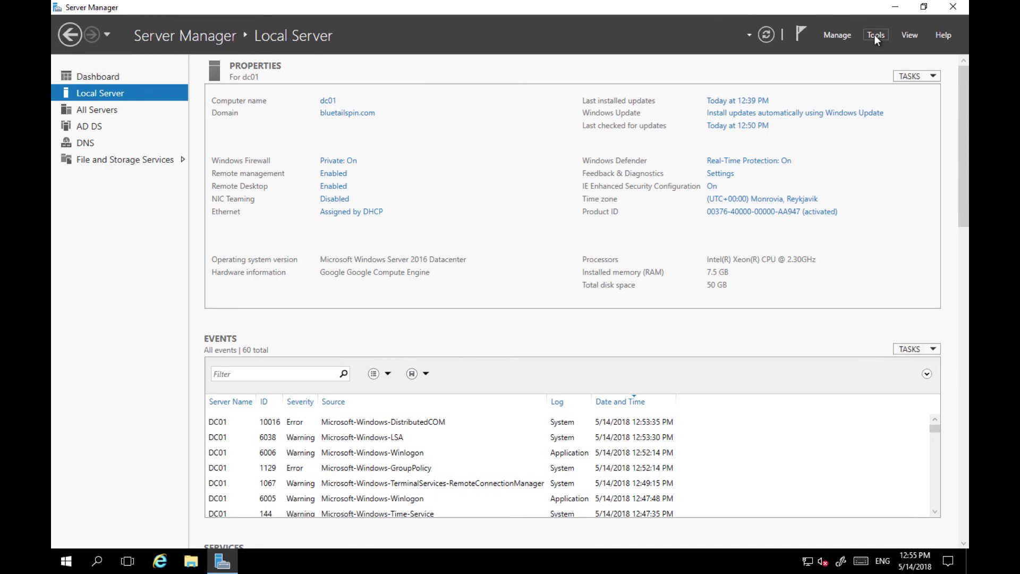
{"action": "left_click", "coordinate": [874, 34]}
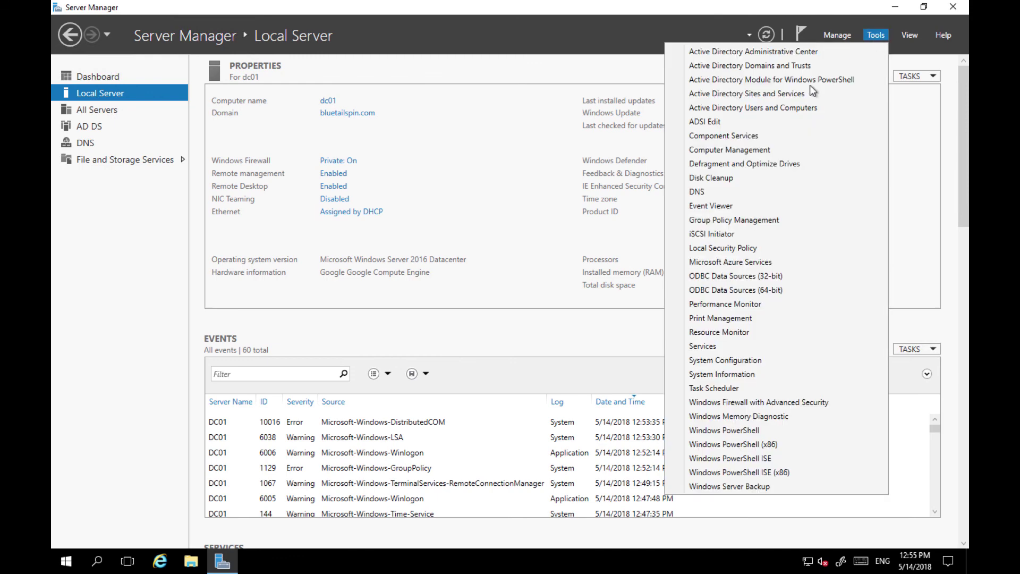
{"action": "left_click", "coordinate": [767, 152]}
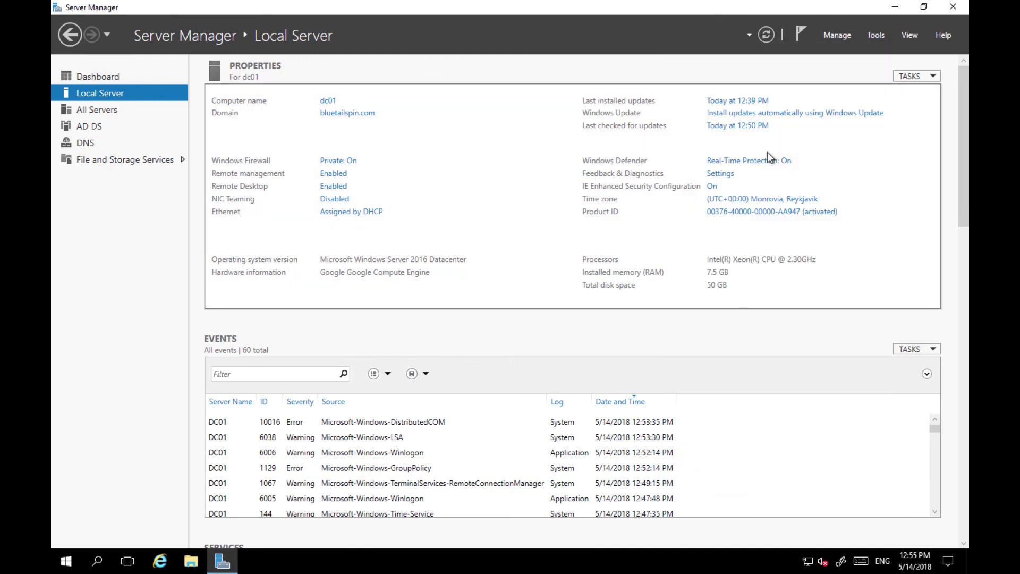